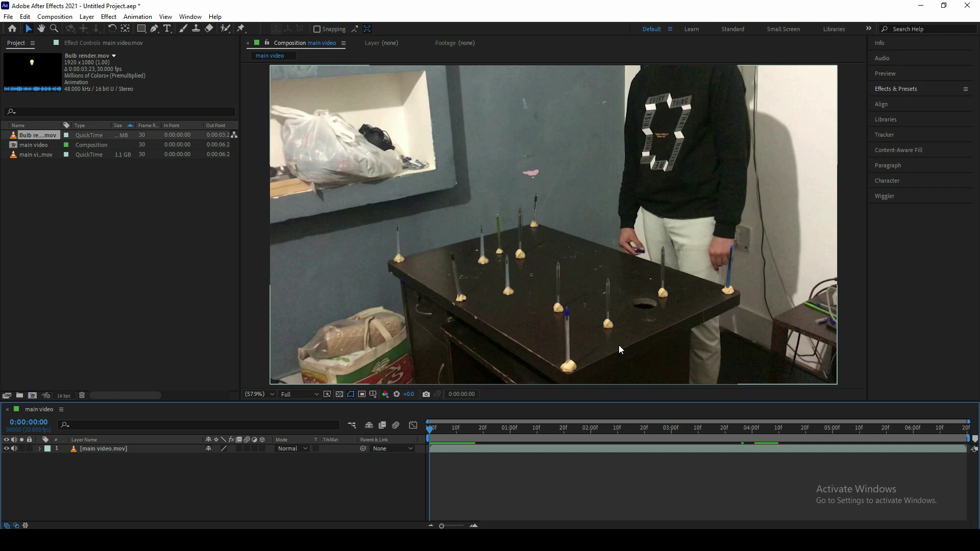
Add Bulb render.mov to the main composition above main video.mov, then scrub to 0:00:04:08
click(72, 214)
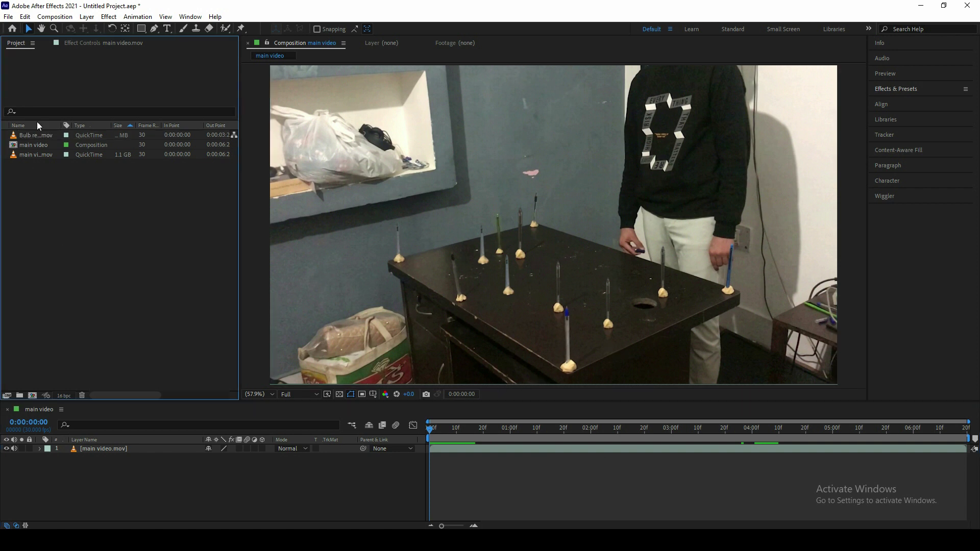
drag(32, 136, 124, 451)
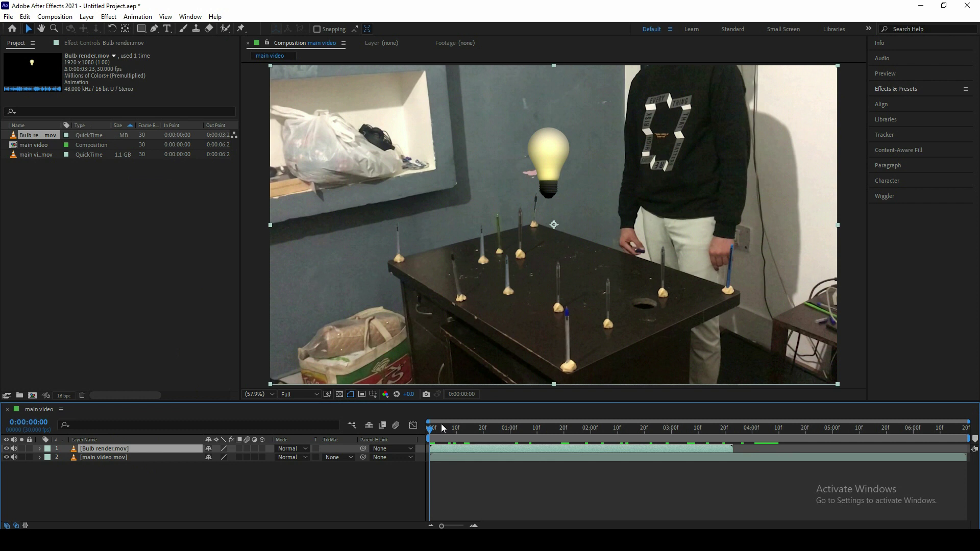
mouse_move(441, 424)
mouse_down()
mouse_move(738, 431)
mouse_move(772, 442)
mouse_up()
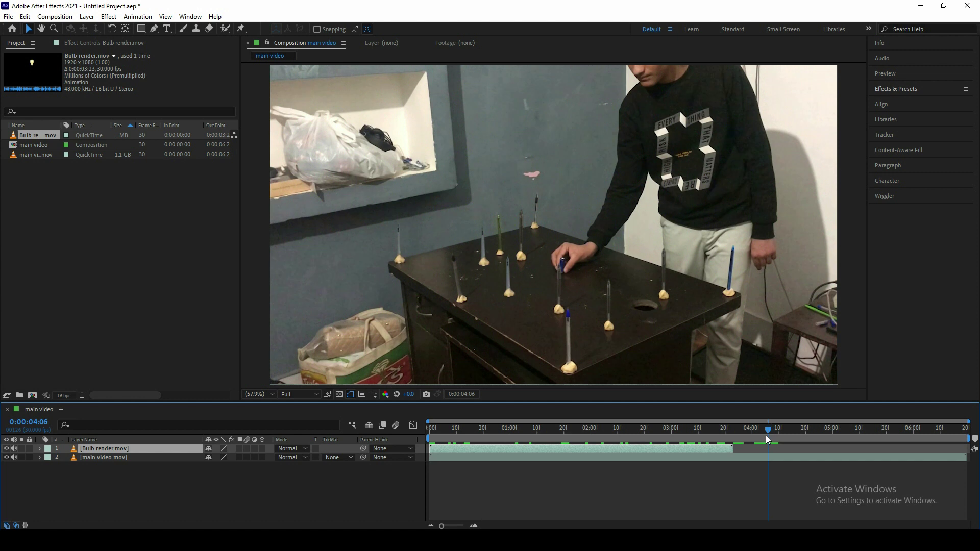
drag(770, 434, 773, 438)
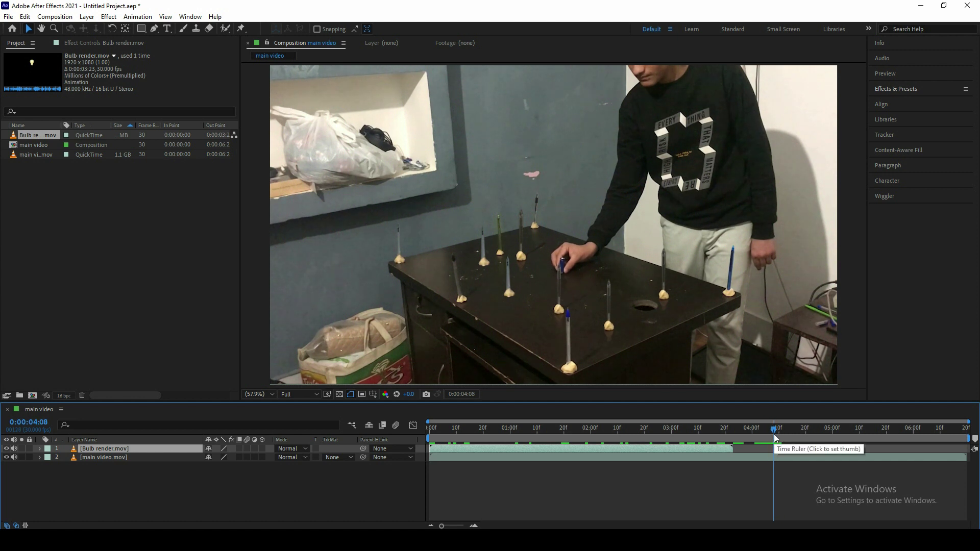
Slide the Bulb render clip to start near 4 seconds, trim its in-point to 0:00:04:08, and preview
click(773, 461)
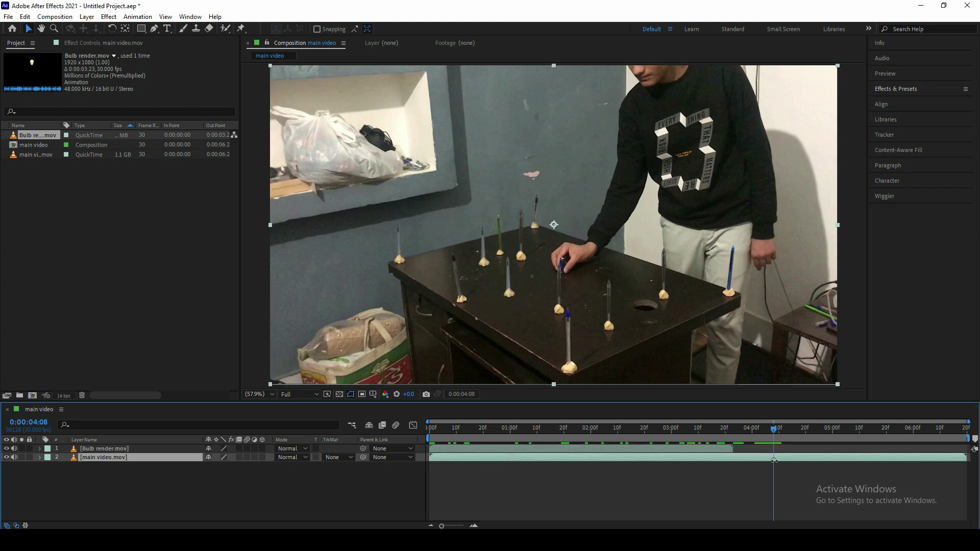
drag(772, 433, 773, 434)
click(773, 434)
mouse_move(452, 448)
mouse_down()
mouse_move(764, 456)
mouse_move(821, 429)
mouse_move(801, 431)
mouse_up()
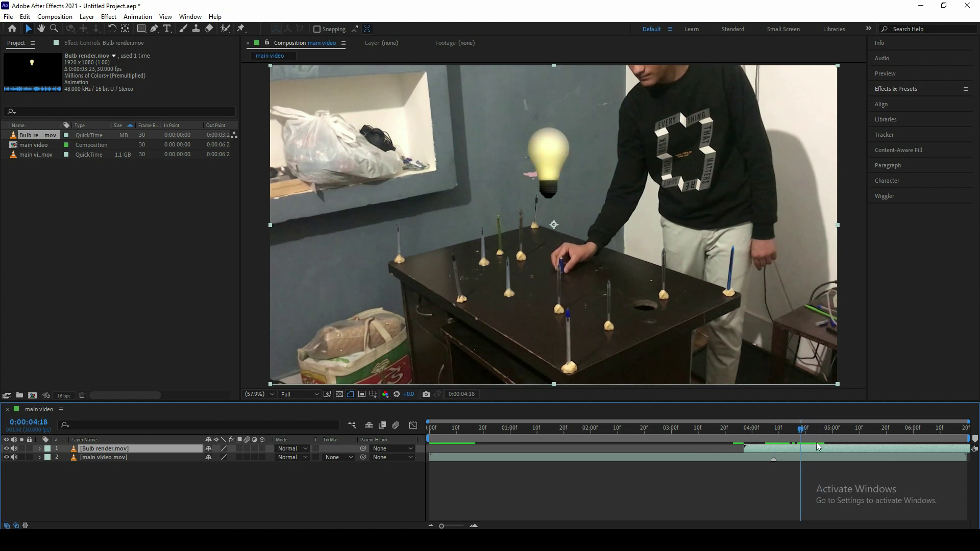
mouse_move(746, 450)
mouse_down()
mouse_move(797, 453)
mouse_move(785, 446)
mouse_up()
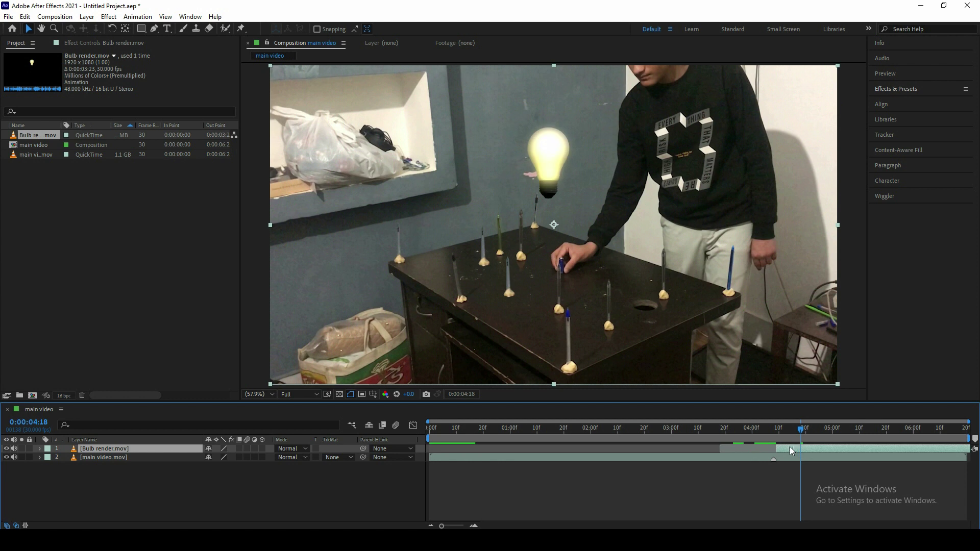
key(space)
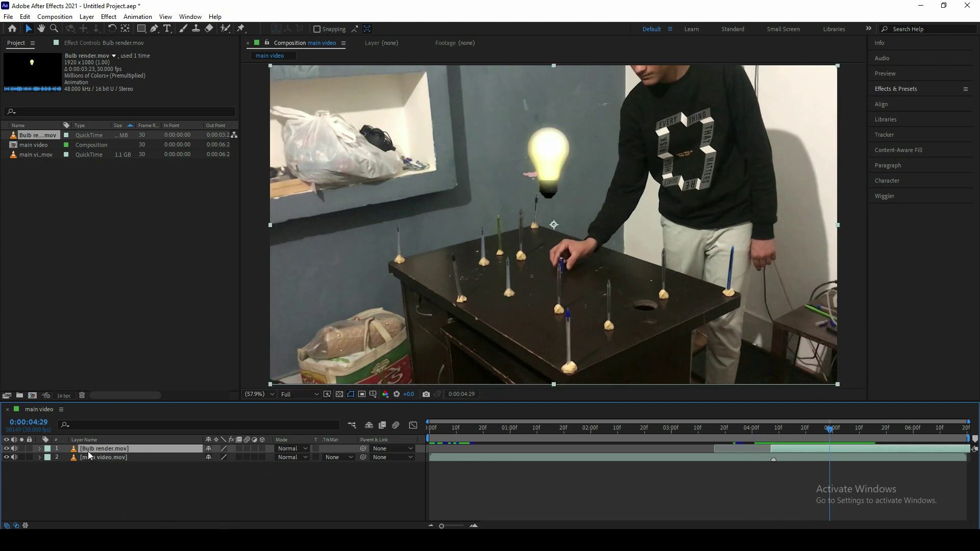
Scale the bulb layer to 40% and place it on the blue pen at right
key(s)
click(219, 457)
text(40)
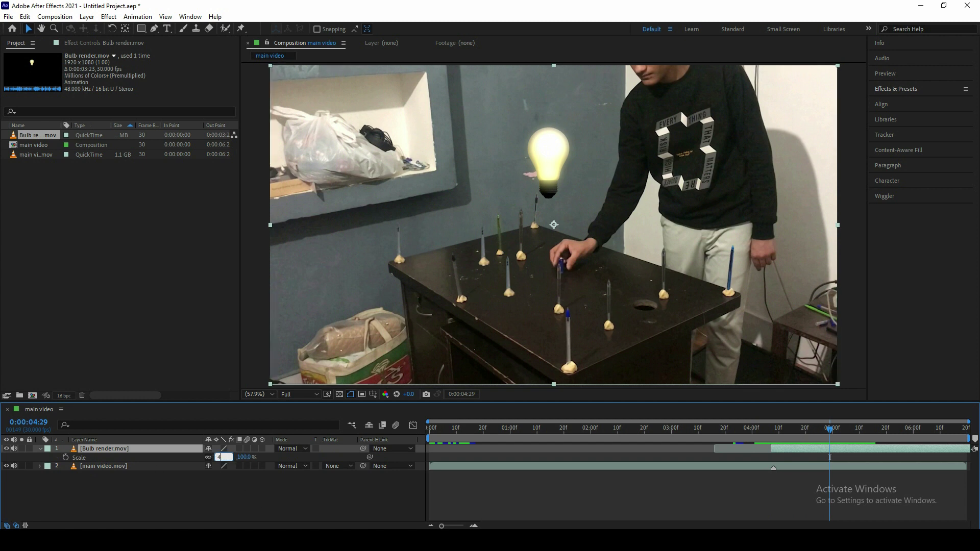
key(Return)
scroll(506, 248, up, 2)
drag(506, 248, 469, 271)
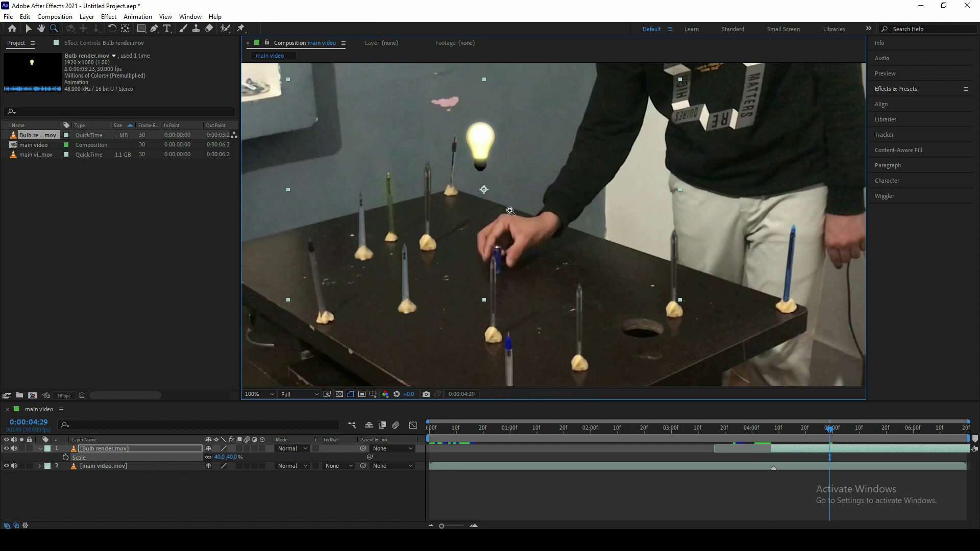
mouse_move(486, 154)
mouse_down()
mouse_move(753, 221)
mouse_move(794, 215)
mouse_up()
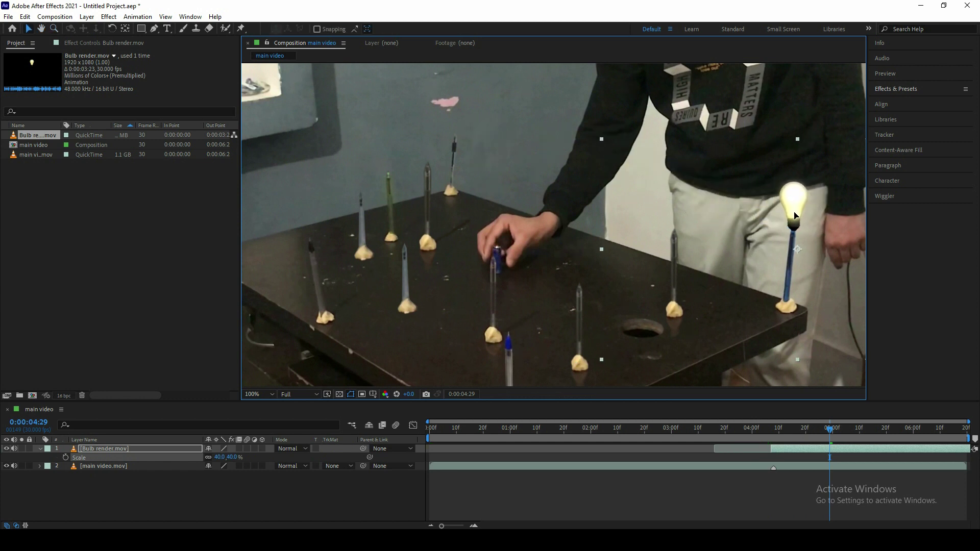
Duplicate the bulb twice, moving each copy onto the next pens to the left
drag(802, 429, 811, 424)
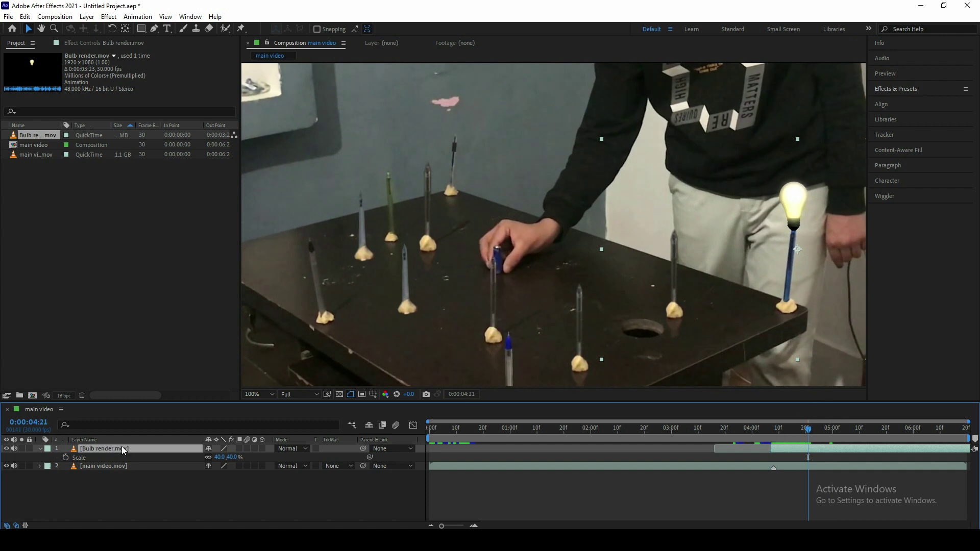
click(25, 16)
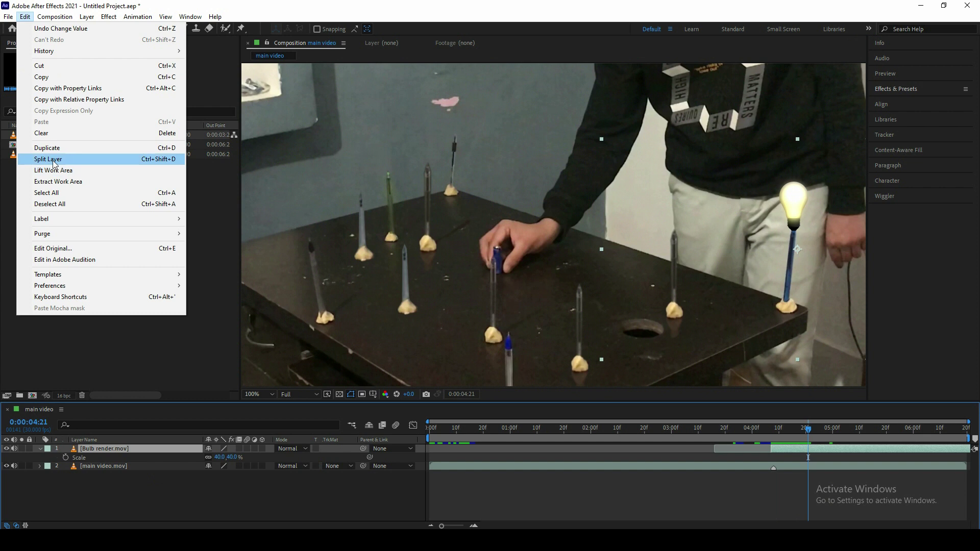
click(51, 150)
drag(789, 212, 670, 222)
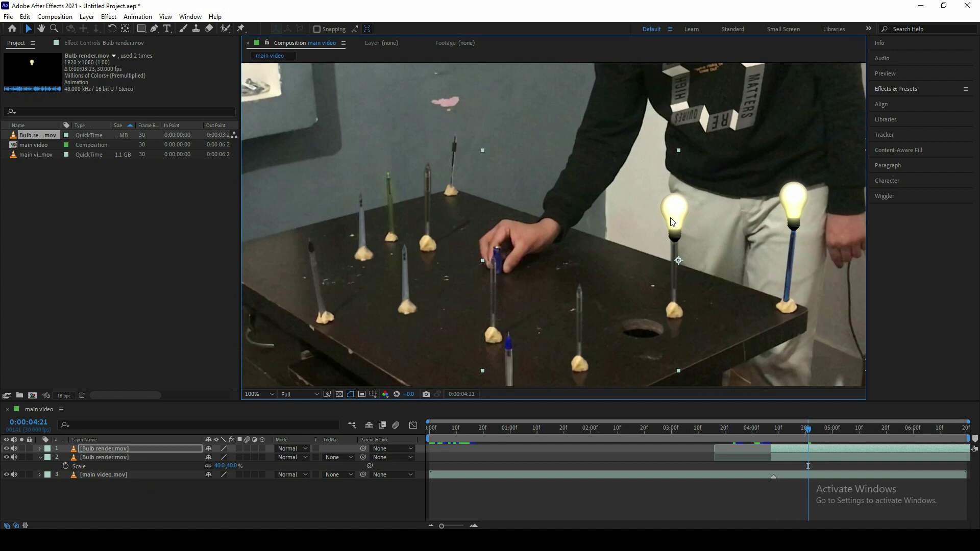
key(ctrl+d)
drag(672, 223, 577, 263)
Add more bulb copies on the front pen, the pen beside the hand, and the remaining pens
drag(600, 297, 655, 266)
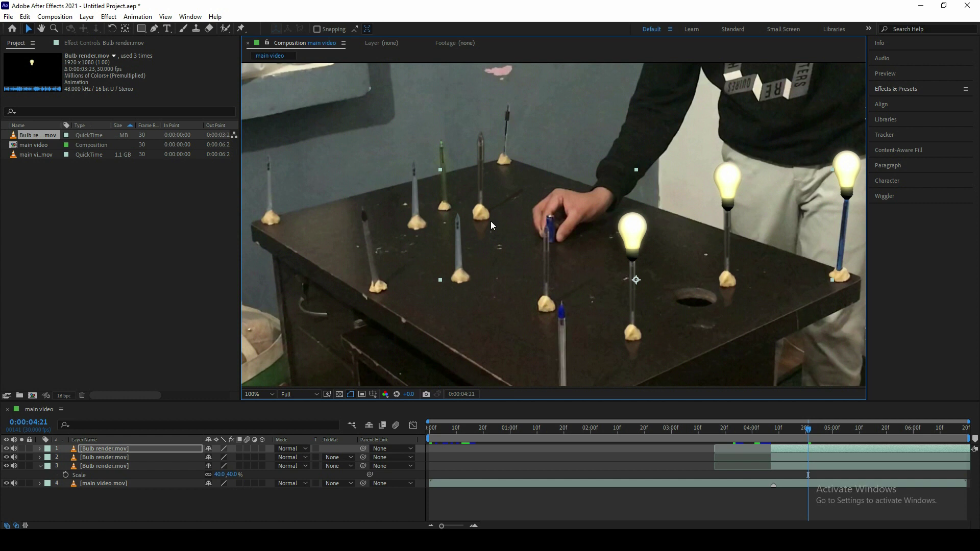
key(ctrl+d)
drag(633, 262, 565, 295)
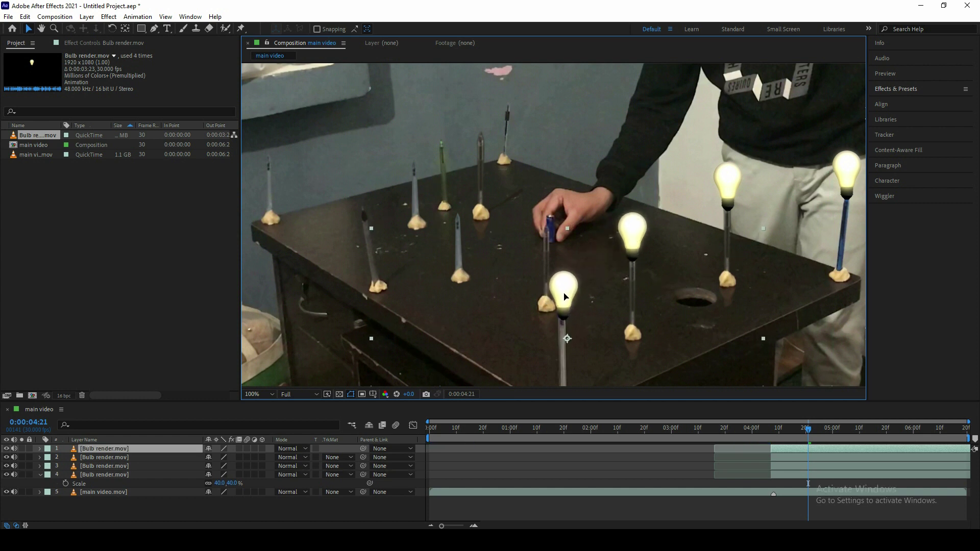
key(ctrl+d)
mouse_move(565, 296)
mouse_down()
mouse_move(542, 217)
mouse_move(461, 196)
mouse_move(365, 193)
mouse_up()
key(ctrl+d)
key(ctrl+d)
key(ctrl+d)
mouse_move(365, 194)
mouse_down()
mouse_move(285, 155)
mouse_move(415, 148)
mouse_move(444, 128)
mouse_move(536, 145)
mouse_up()
key(ctrl+d)
key(ctrl+d)
key(ctrl+d)
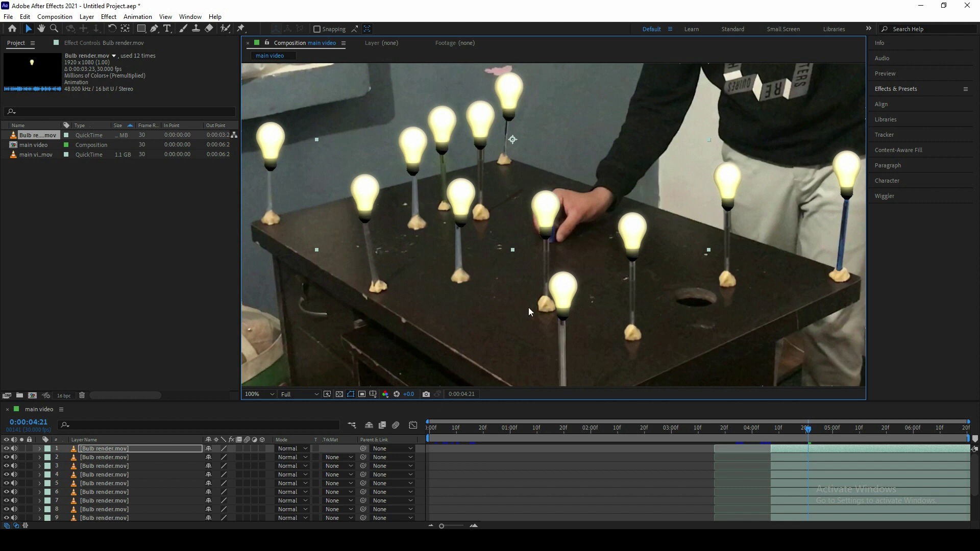
Identify the top bulb layer and reduce its scale to 35%
click(134, 451)
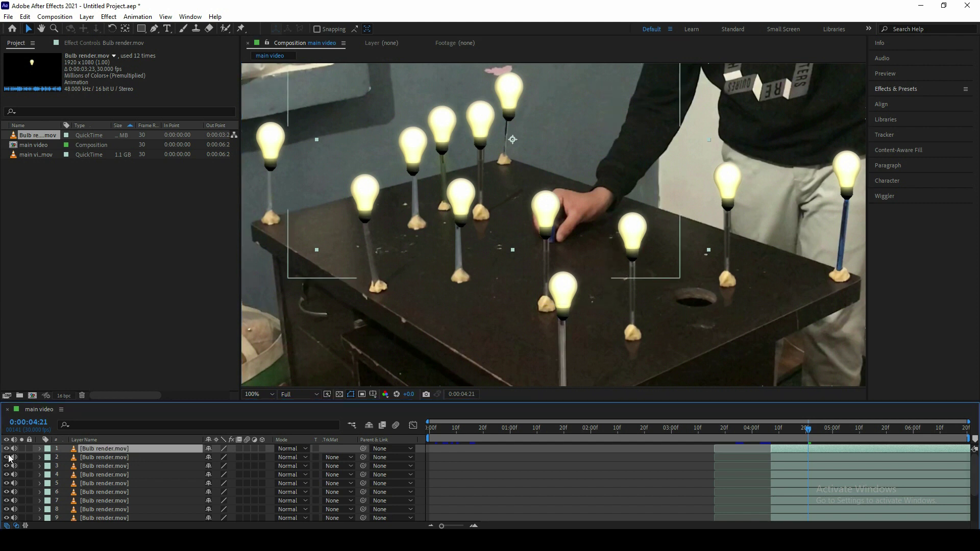
click(6, 449)
click(6, 449)
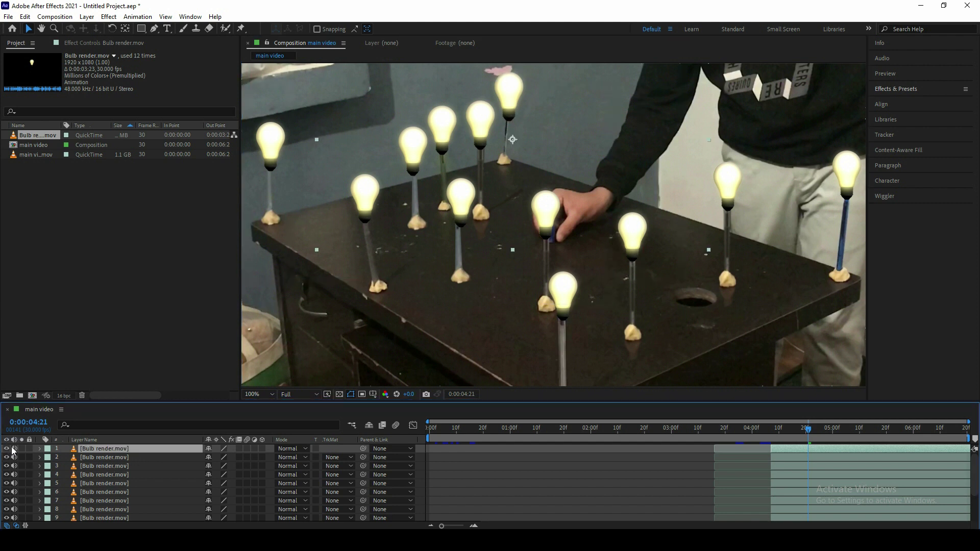
key(s)
click(221, 457)
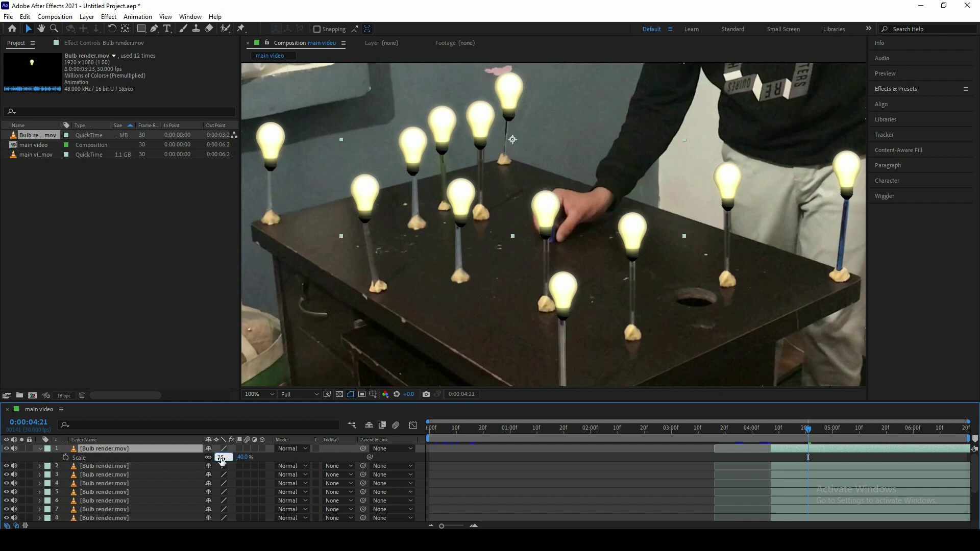
key(Return)
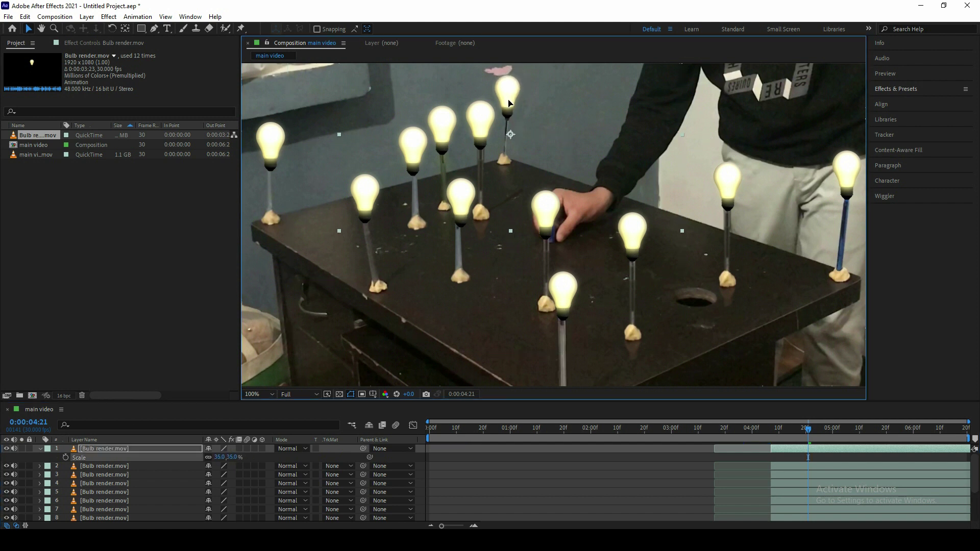
Set the other far bulb layers, including layer 12, to 35% scale
click(62, 466)
key(s)
click(101, 483)
key(s)
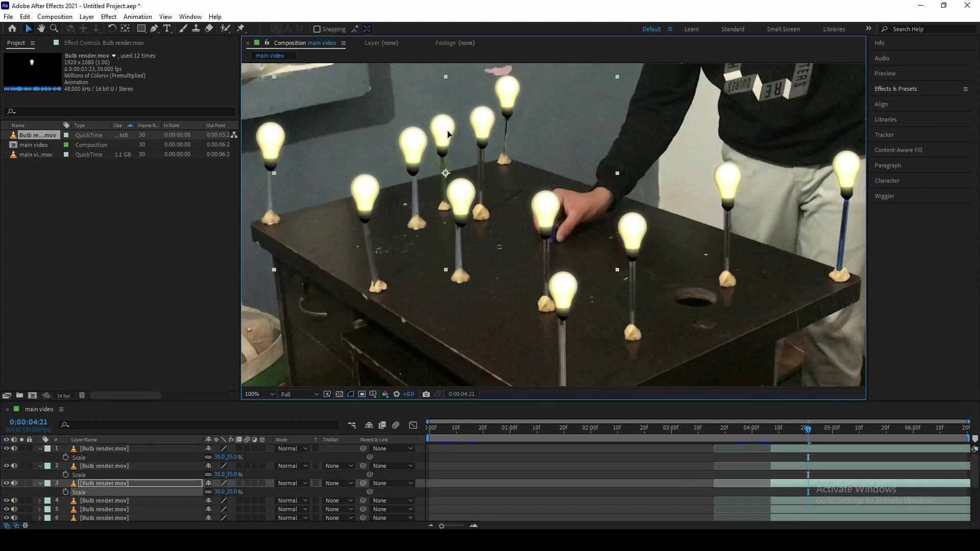
scroll(153, 485, down, 3)
click(113, 499)
key(s)
key(shift+slash)
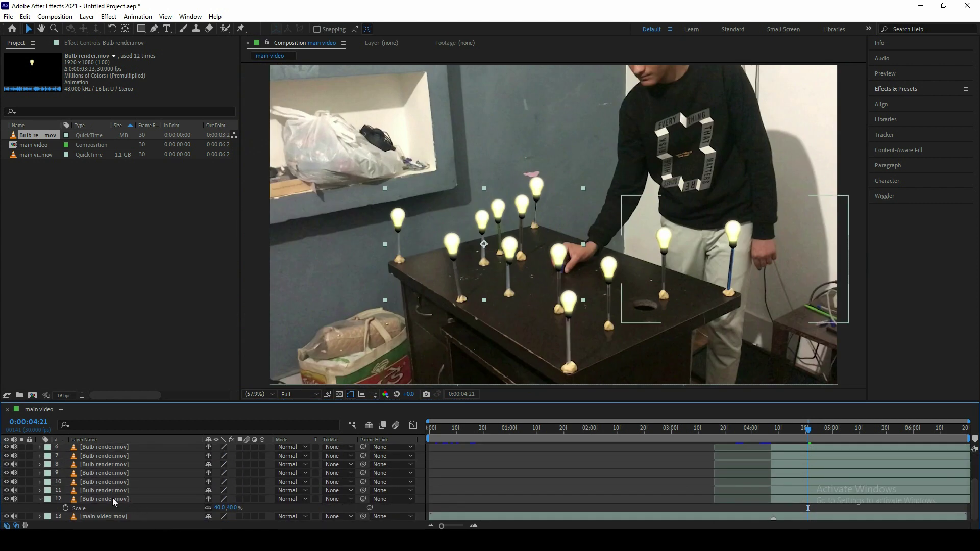
click(40, 499)
Select all the bulb layers, leaving main video.mov out of the selection
click(140, 500)
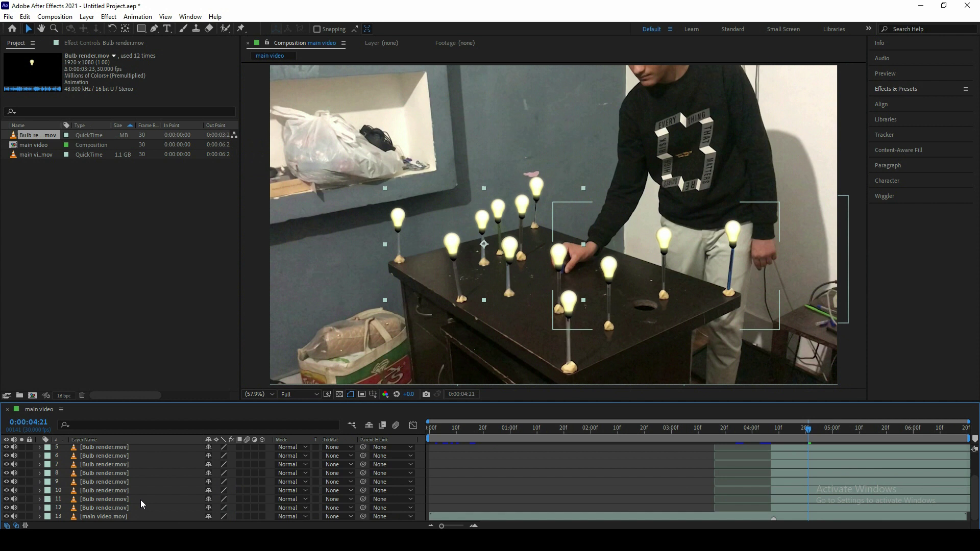
key(ctrl+a)
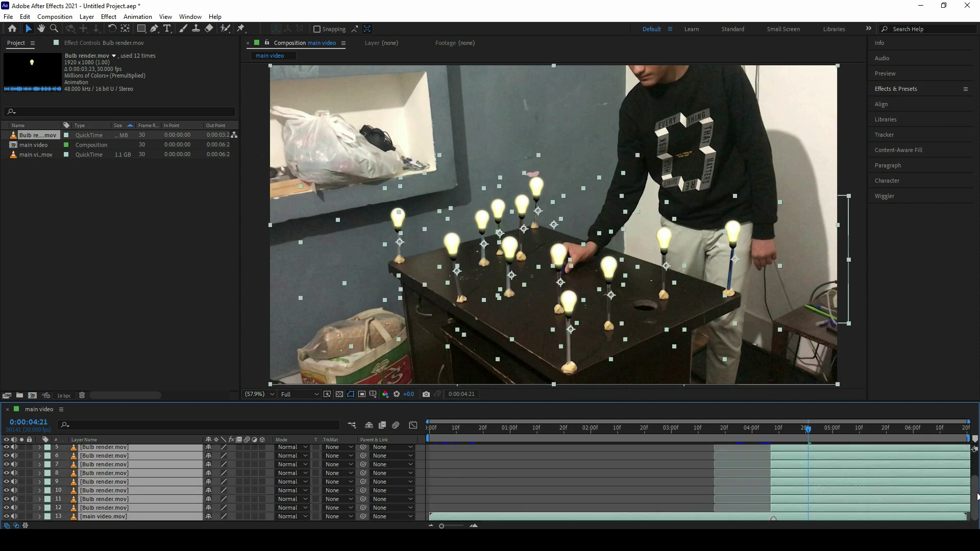
ctrl+click(100, 515)
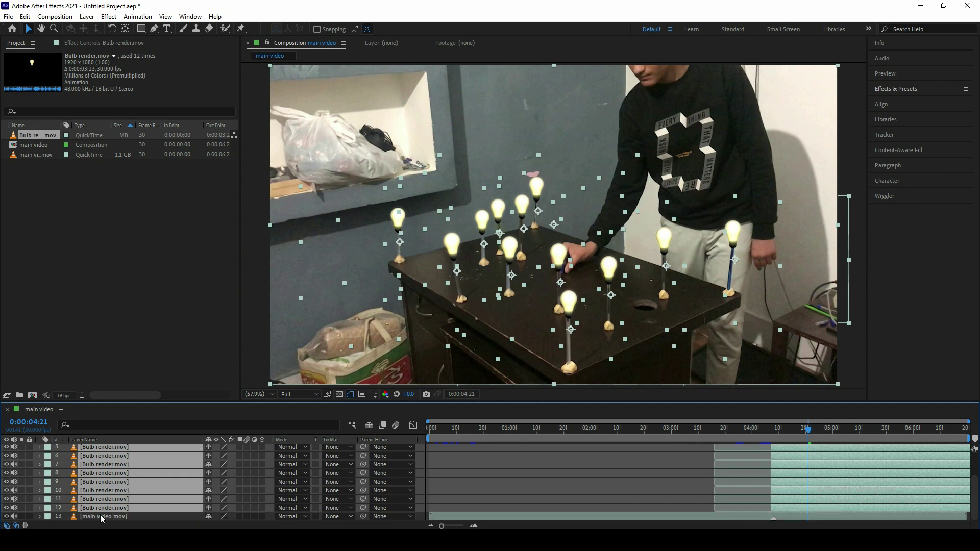
Pre-compose the twelve selected bulb layers into a nested comp named bulb comp
right_click(171, 491)
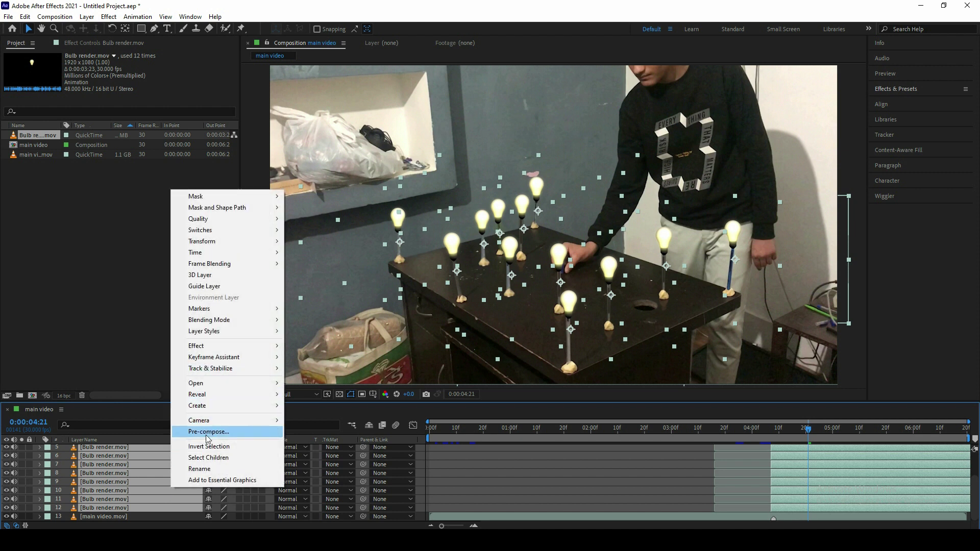
click(209, 433)
text(bup)
key(Return)
click(802, 437)
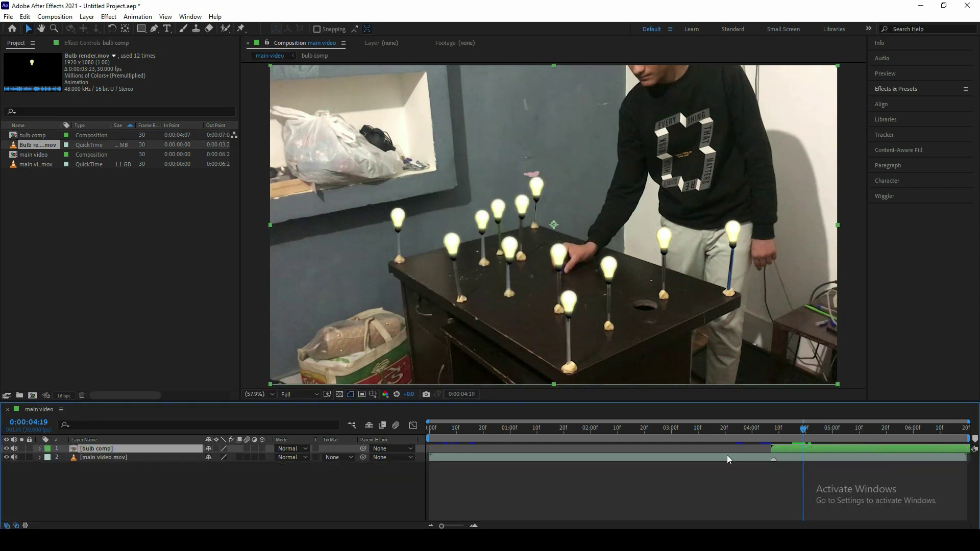
Create a black 'saber' solid starting near 4 seconds, with the playhead at 0:00:04:07
right_click(317, 462)
mouse_move(340, 351)
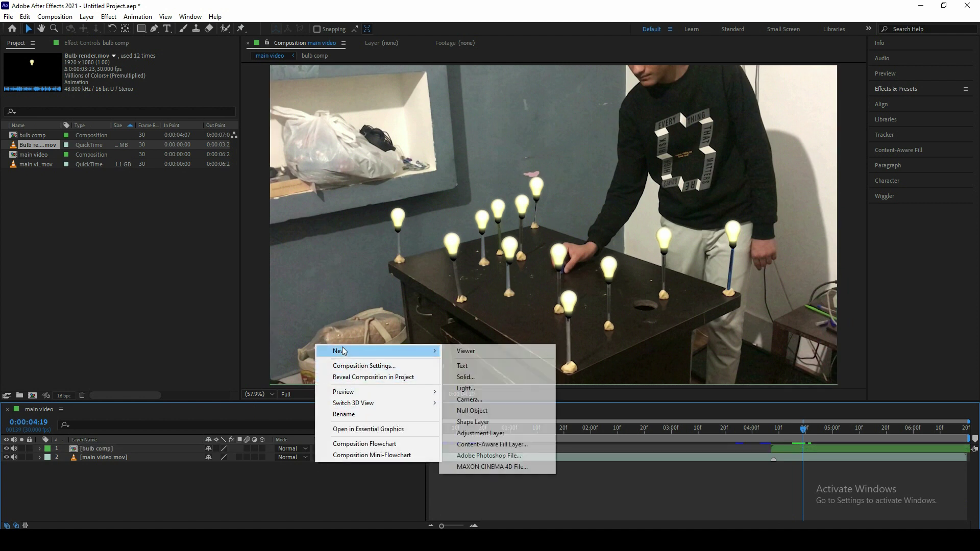
click(449, 373)
text(saber)
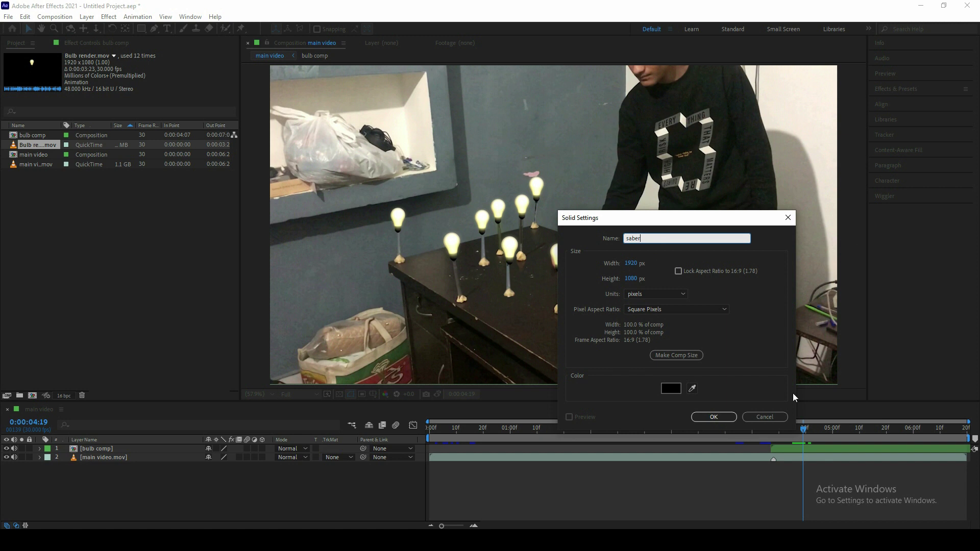
click(714, 417)
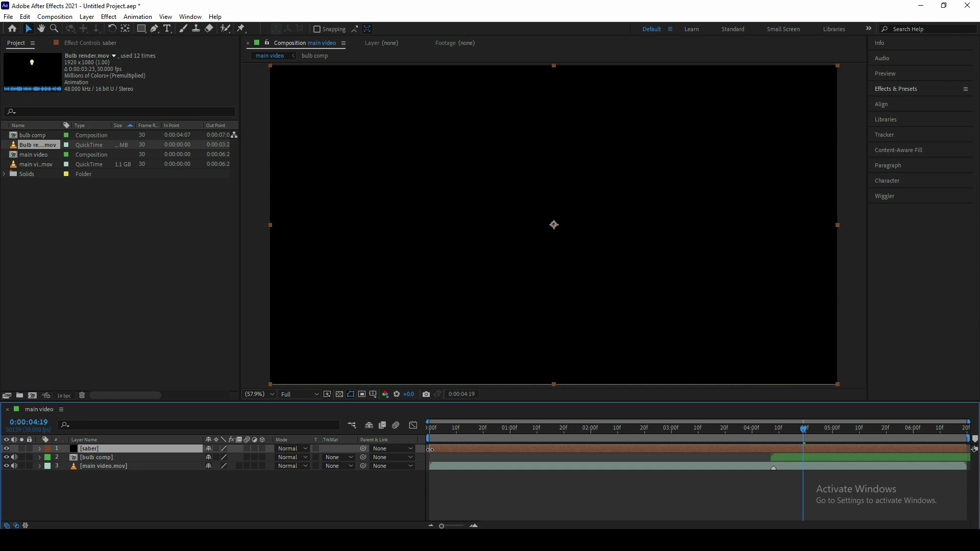
drag(430, 451, 763, 434)
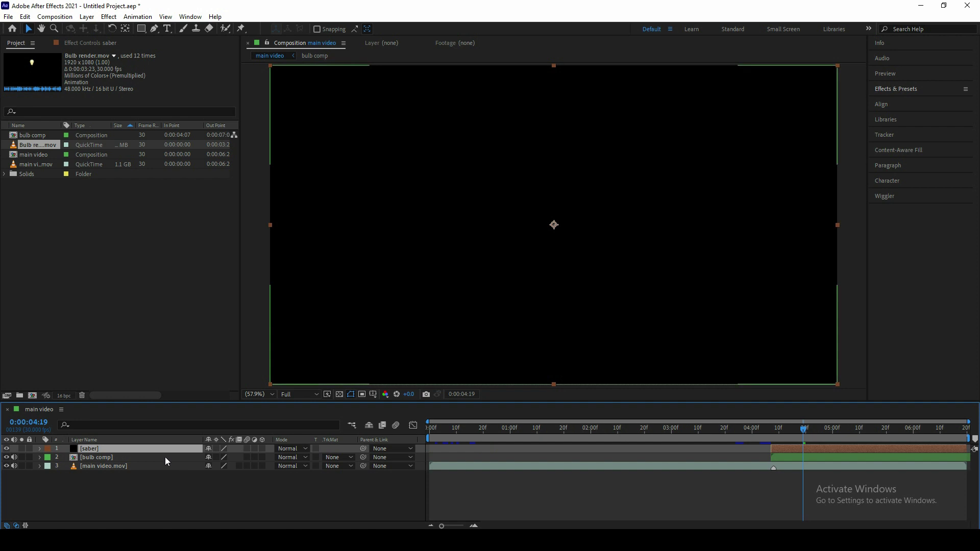
drag(776, 430, 771, 433)
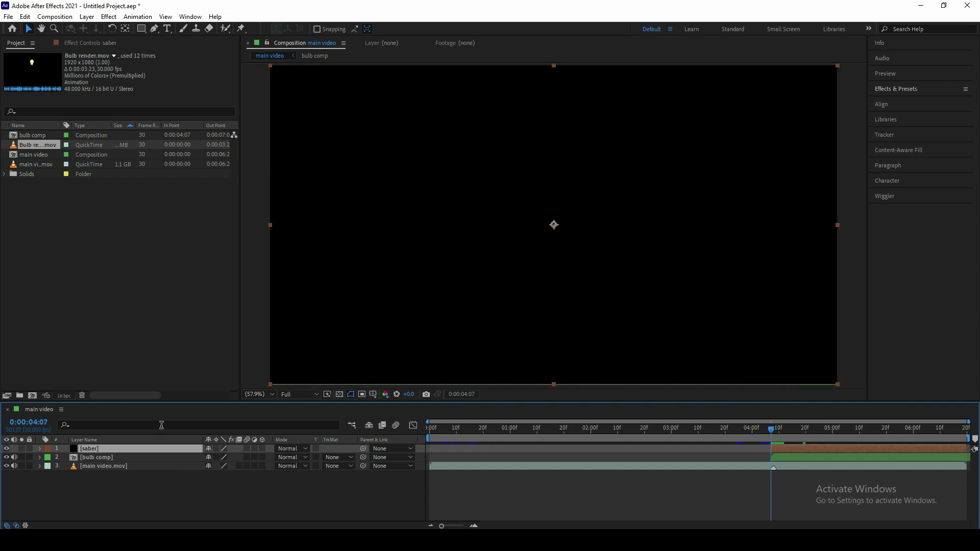
Apply the Video Copilot Saber effect to the saber layer and hide that layer
click(108, 16)
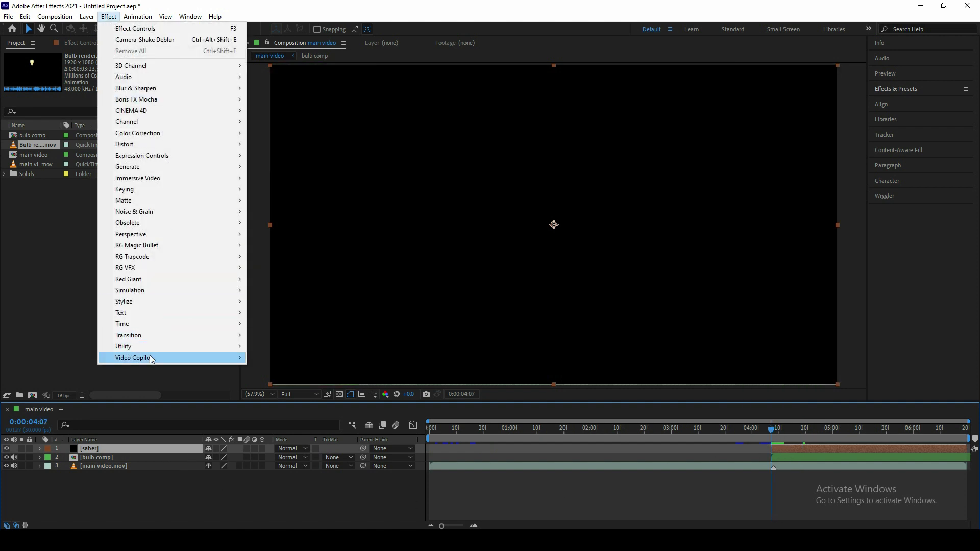
mouse_move(152, 359)
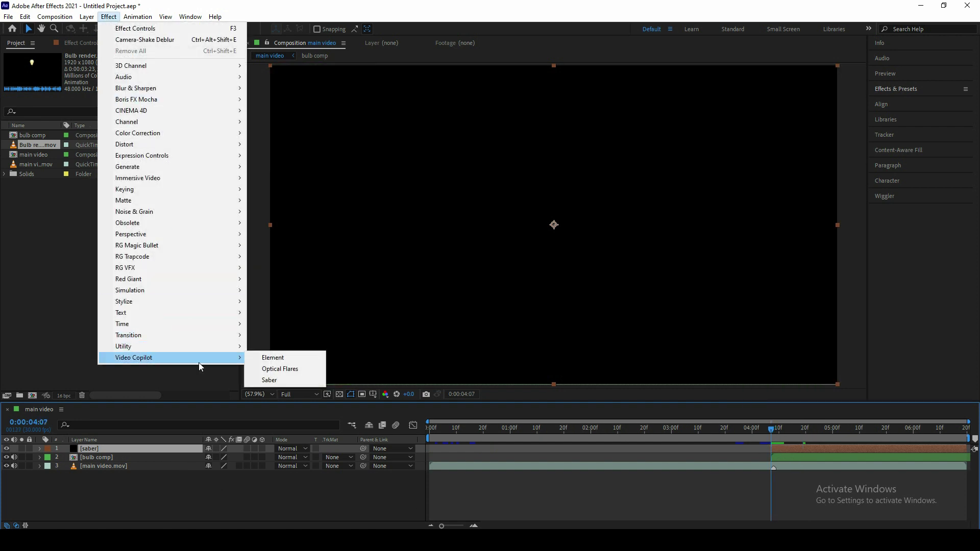
click(270, 381)
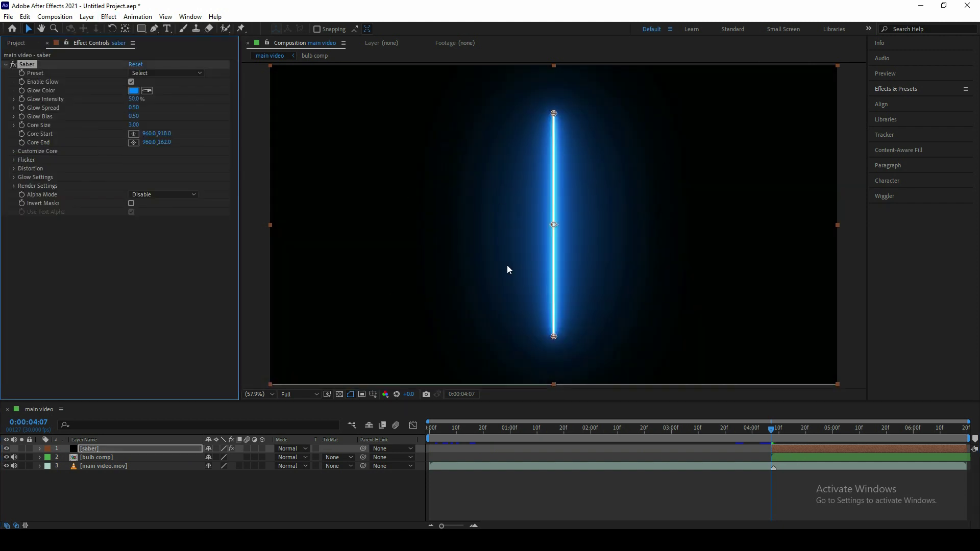
click(6, 449)
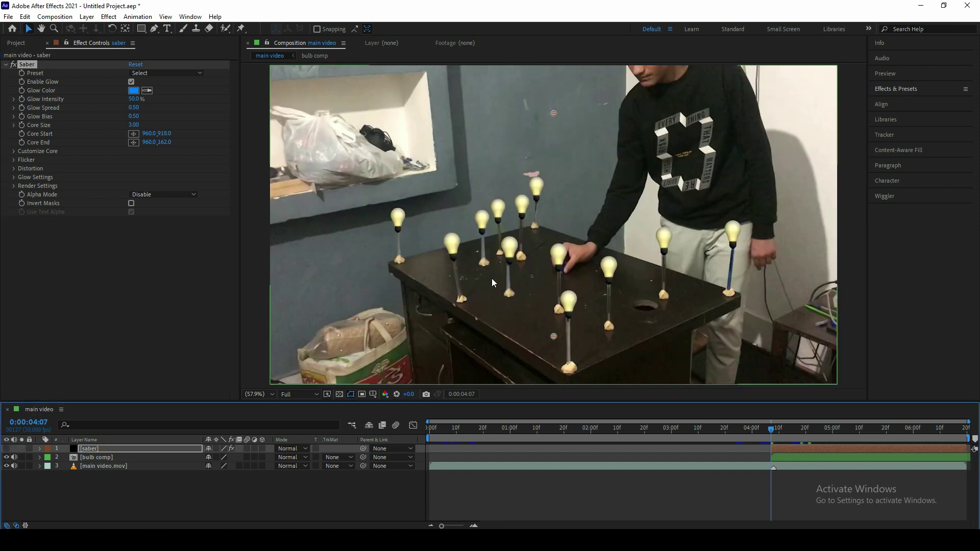
Enlarge the viewer, select the saber layer for masking, and zoom to 100% on the bulbs
alt+click(496, 223)
key(h)
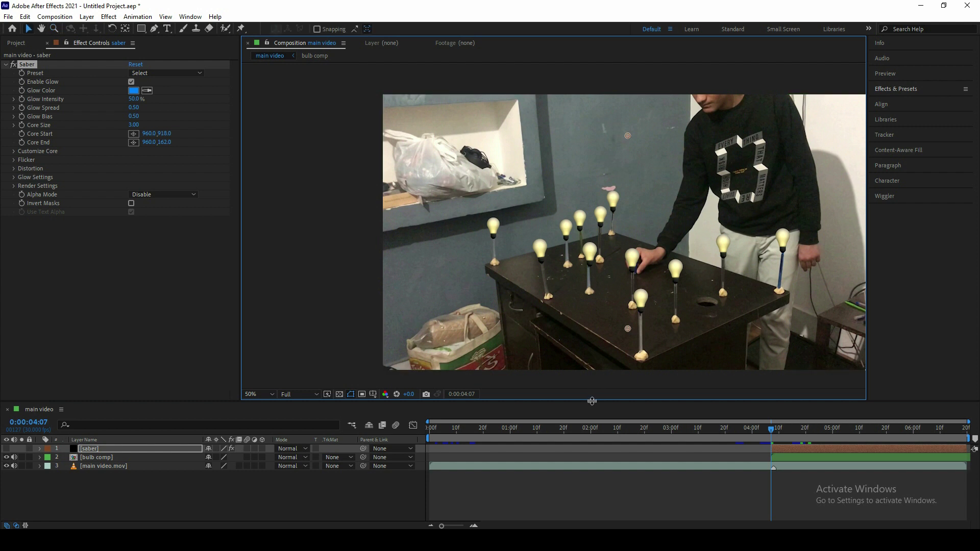
drag(596, 399, 595, 438)
drag(614, 288, 535, 288)
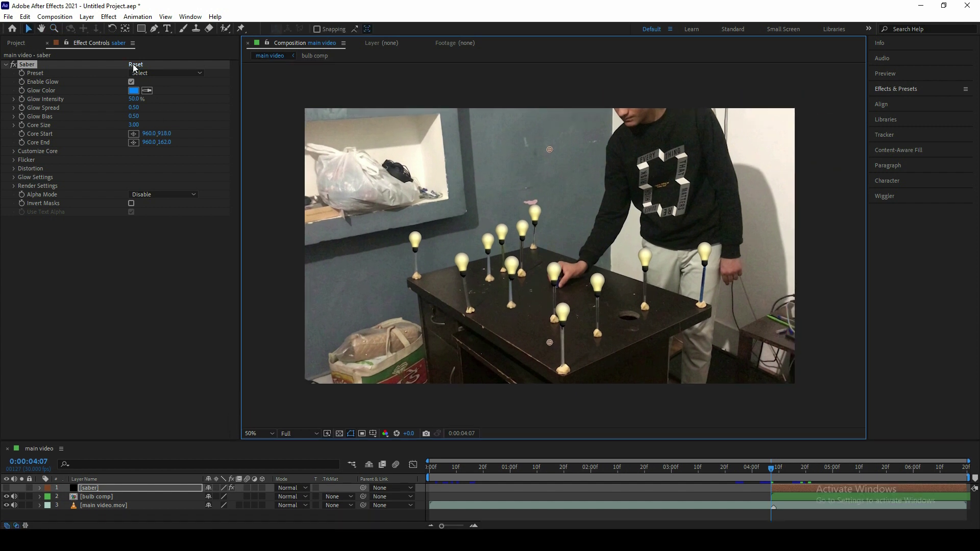
click(154, 28)
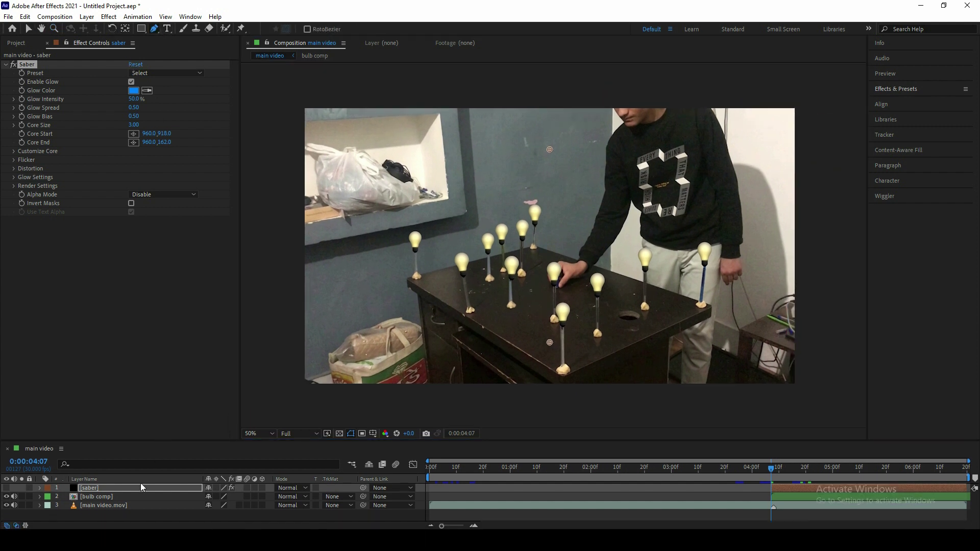
click(128, 491)
key(z)
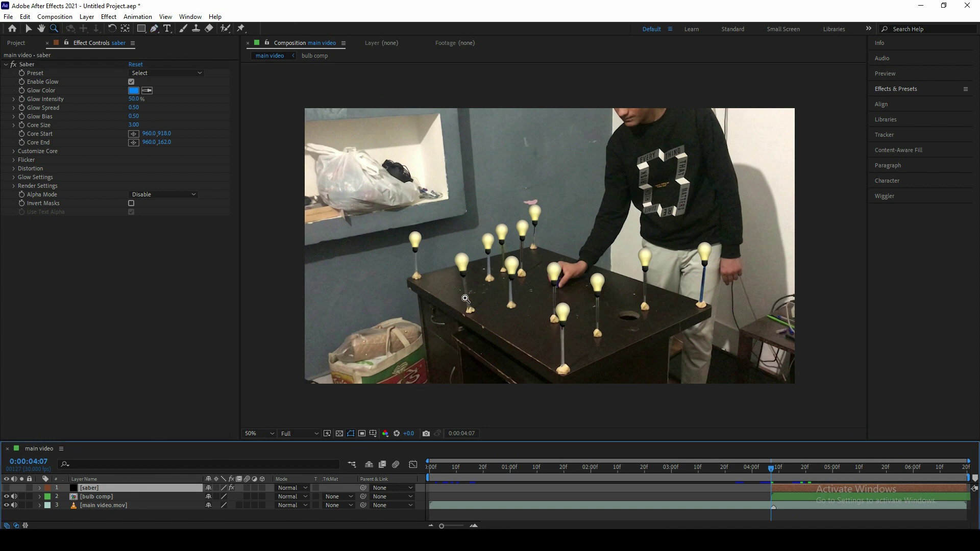
click(472, 240)
drag(473, 240, 528, 232)
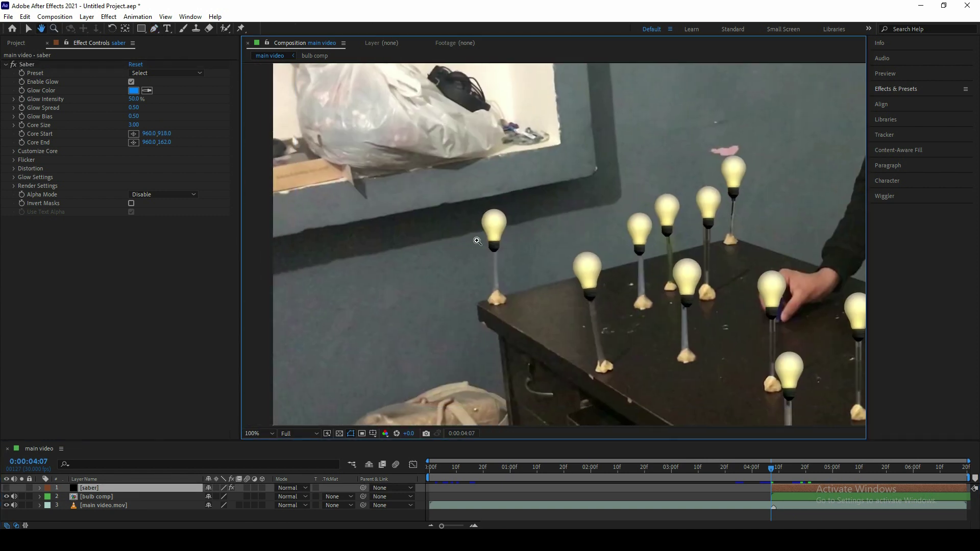
Start the saber mask with points on the left and front bulb tops
key(g)
click(253, 189)
click(733, 161)
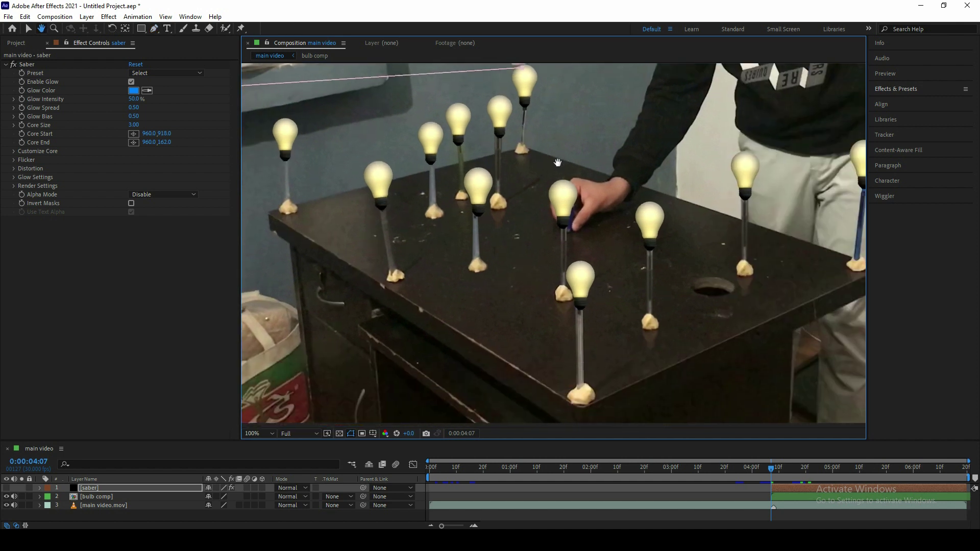
drag(695, 179, 551, 97)
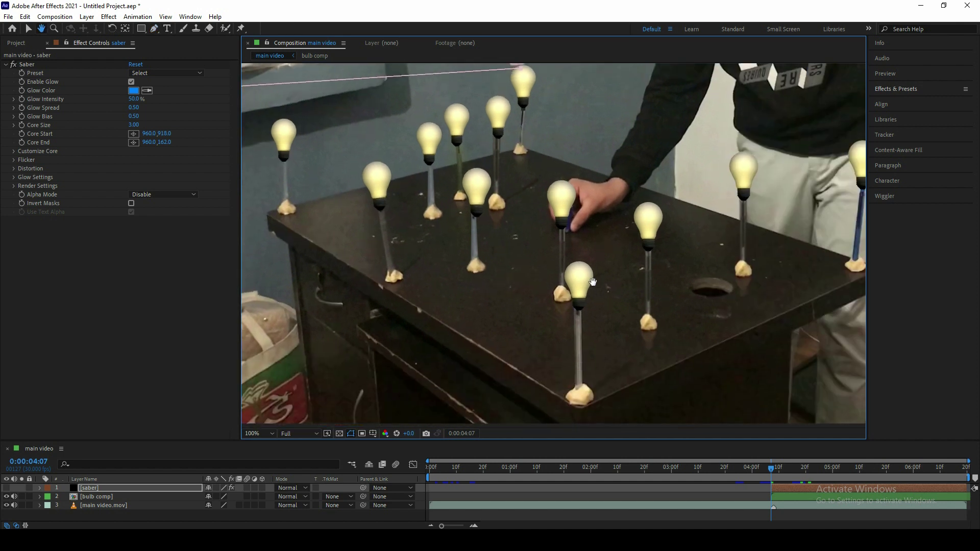
click(580, 268)
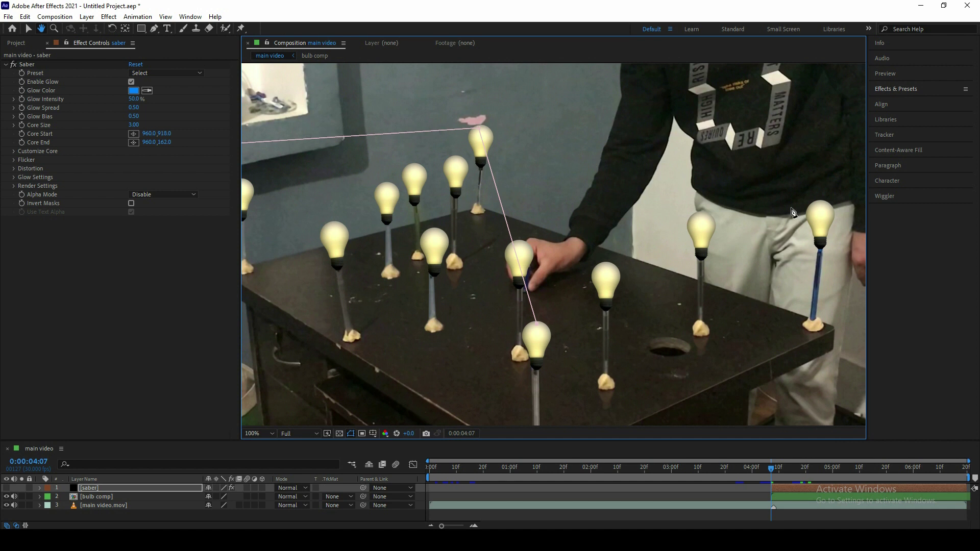
click(700, 221)
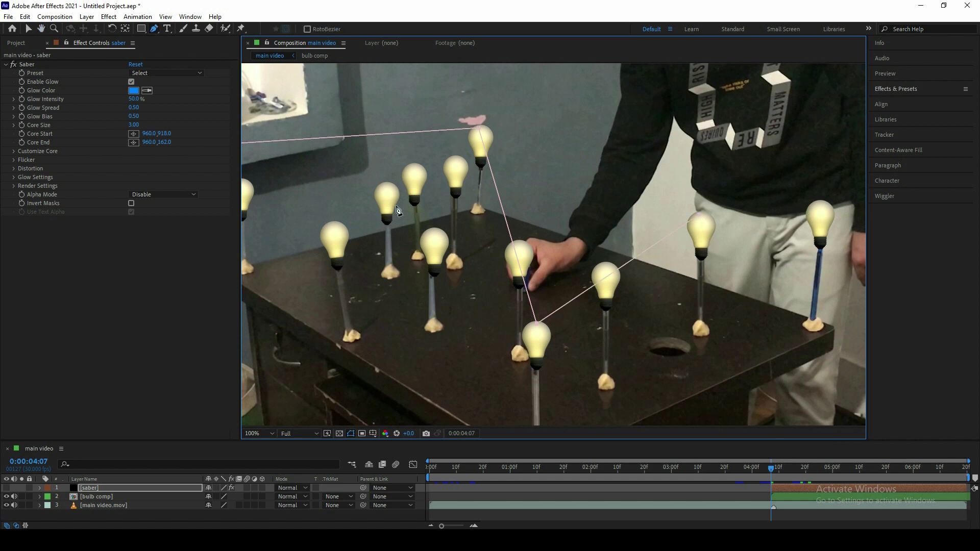
Add mask points on the right-hand bulb tops, then zoom back out to 50%
drag(414, 206, 509, 205)
click(536, 232)
click(536, 232)
mouse_move(629, 200)
mouse_down()
mouse_move(453, 195)
mouse_move(514, 185)
mouse_up()
key(z)
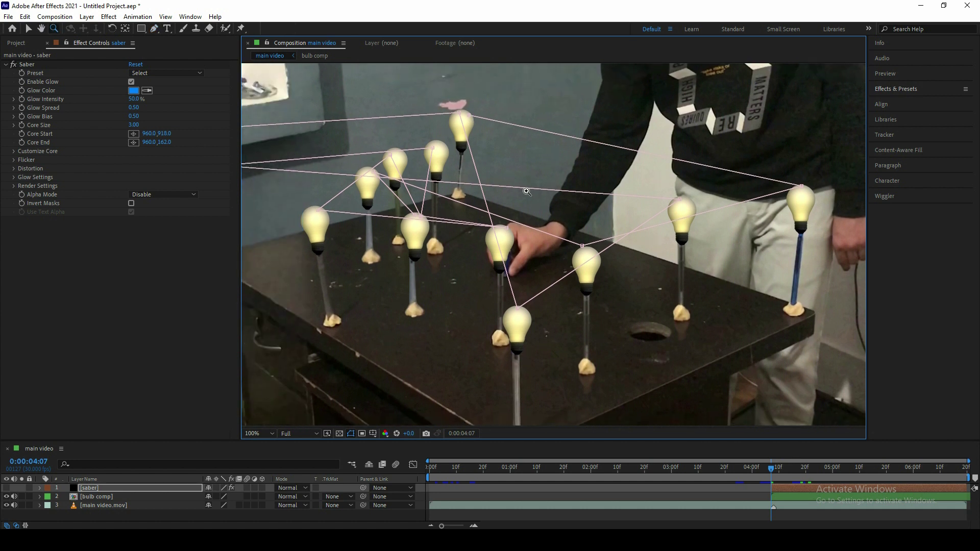
alt+click(525, 193)
key(v)
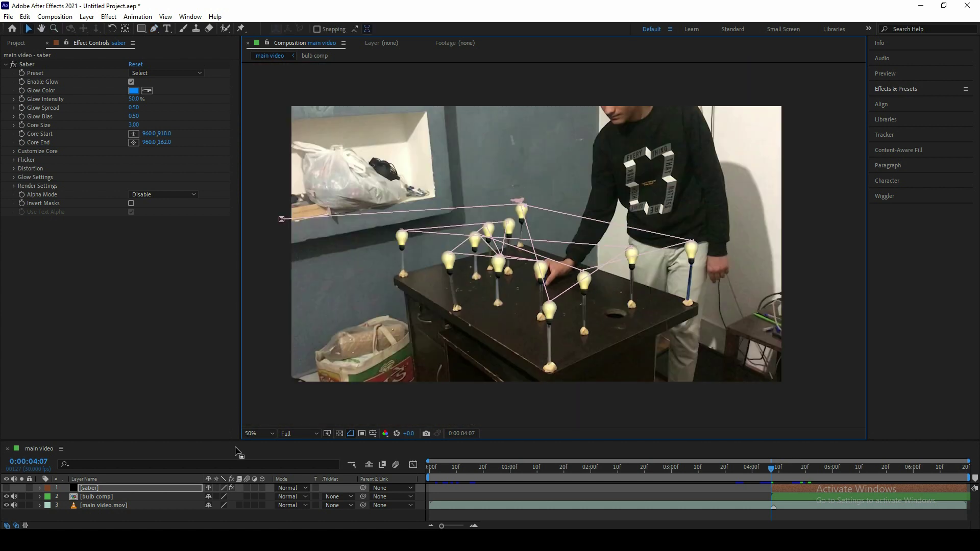
Show the saber layer and set its Core Type to Layer Masks
click(6, 488)
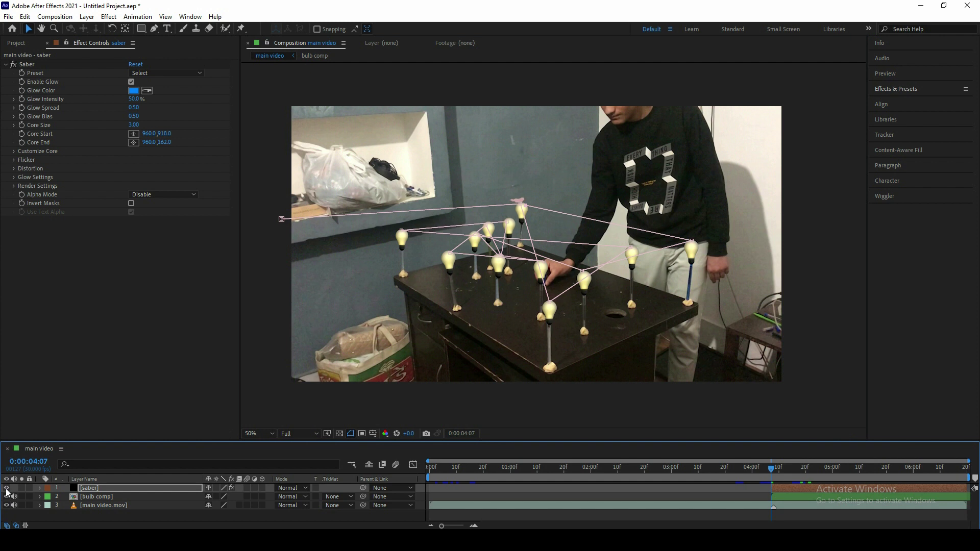
click(14, 151)
click(140, 157)
click(171, 179)
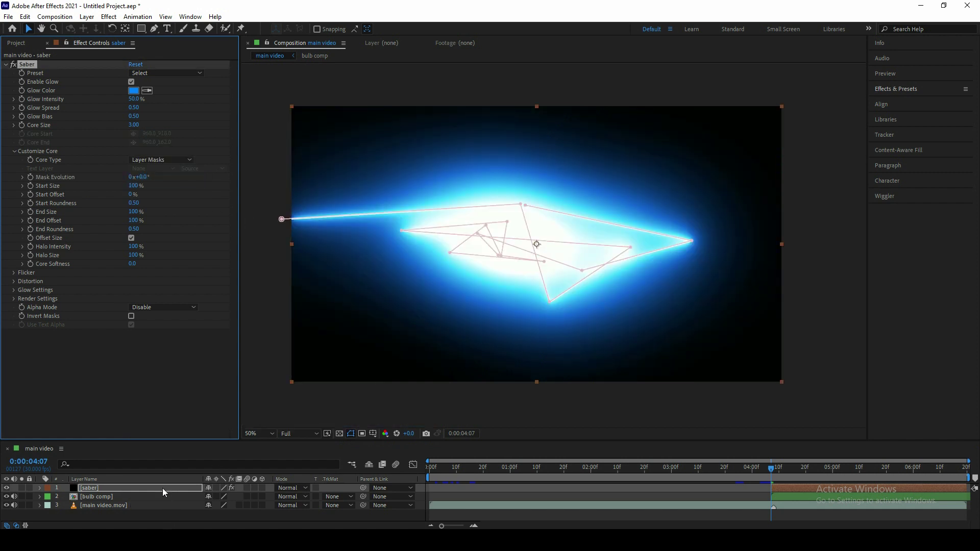
Set the Saber glow colour to orange FF6A00 and glow intensity to 15%
click(133, 92)
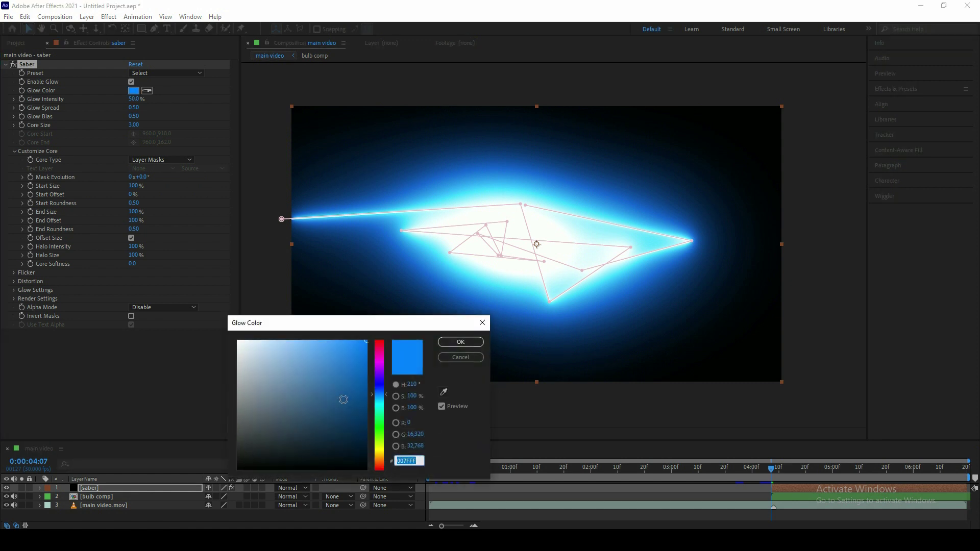
text(FF6A00)
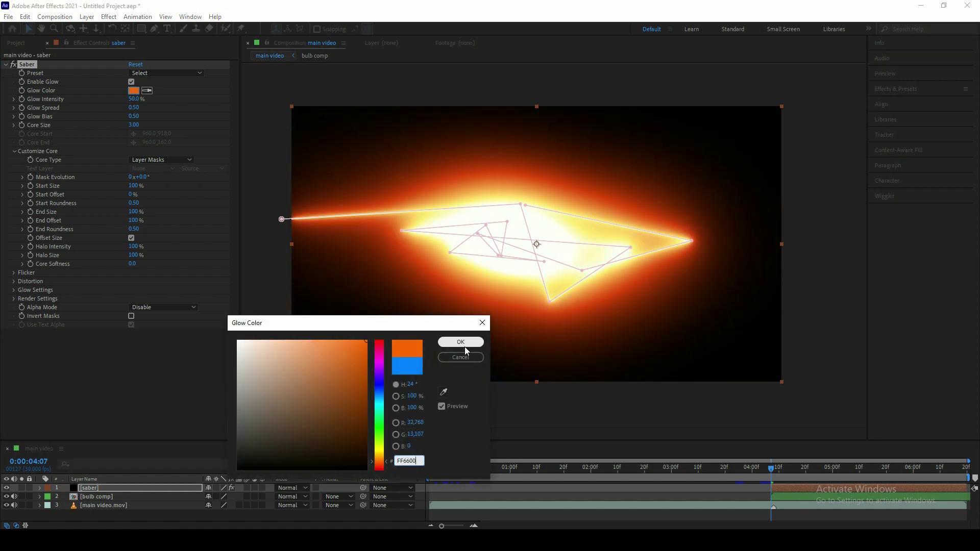
click(460, 342)
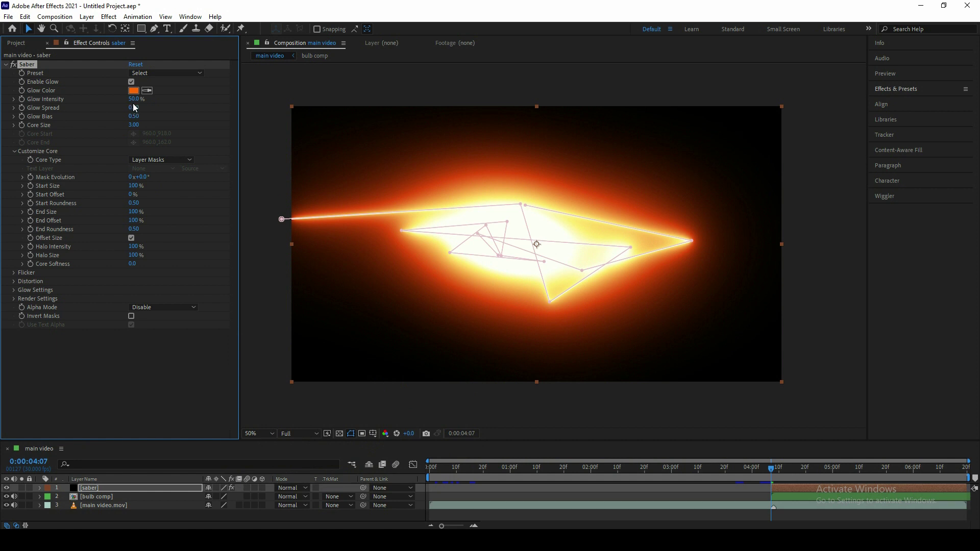
drag(134, 99, 124, 101)
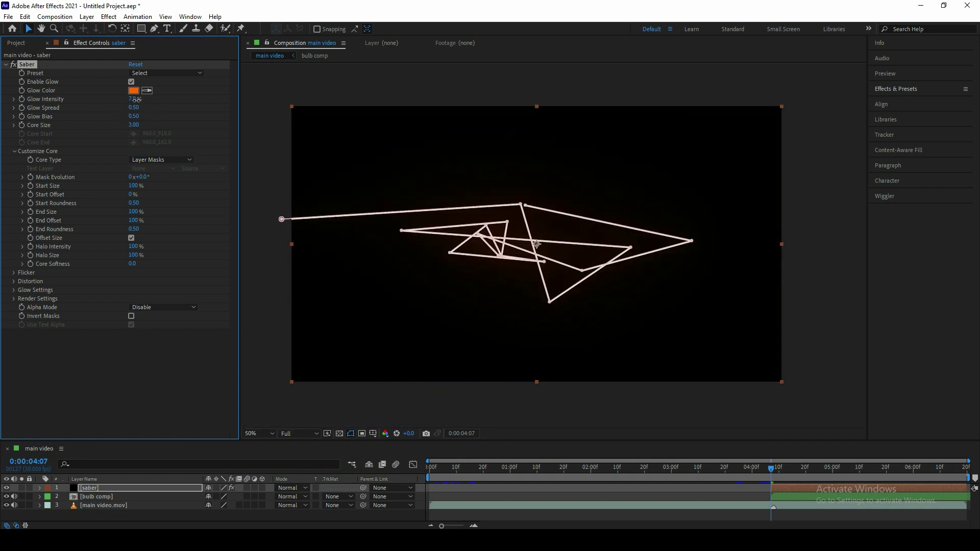
click(136, 99)
text(15)
key(Return)
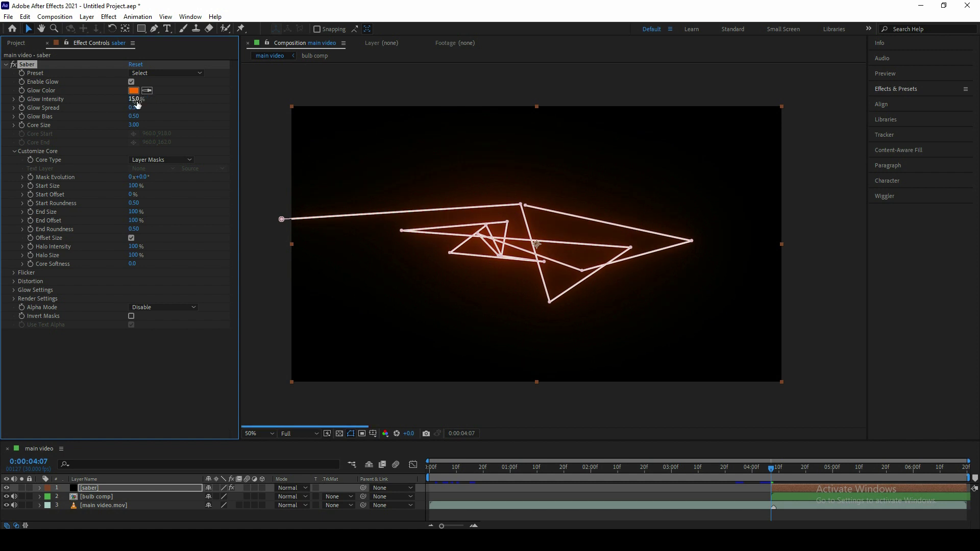
Set the saber layer's blend mode to Add and lower Glow Spread to 0.34 at 100% zoom
click(301, 488)
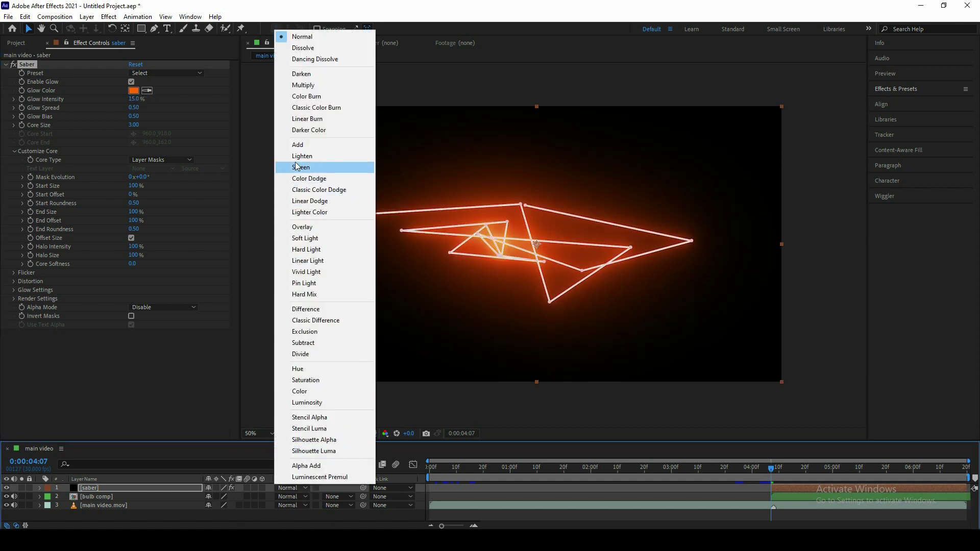
click(298, 145)
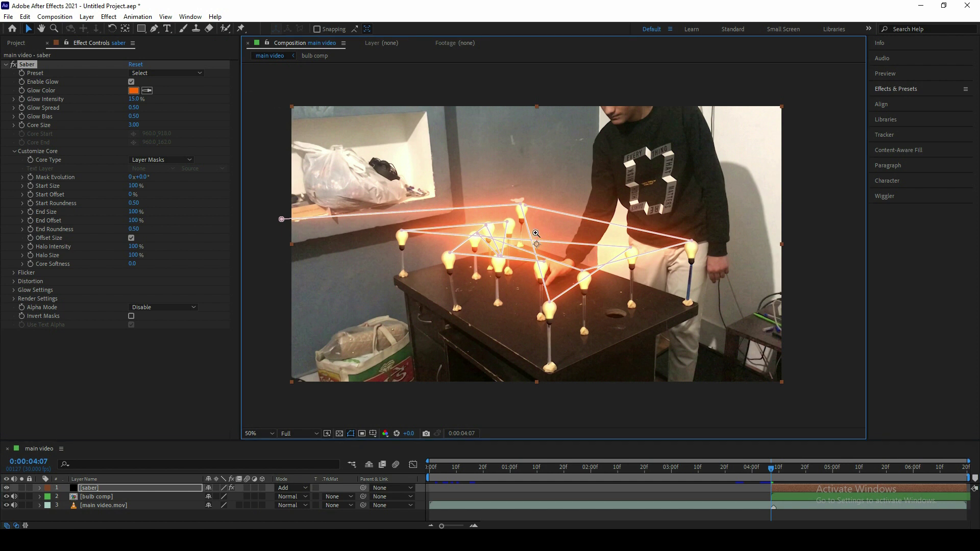
key(z)
click(529, 228)
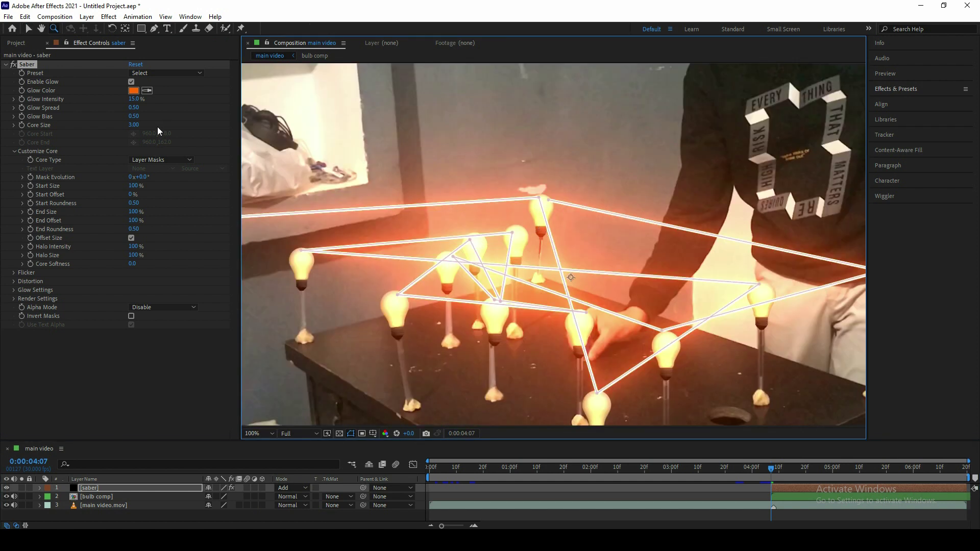
key(v)
drag(134, 107, 128, 112)
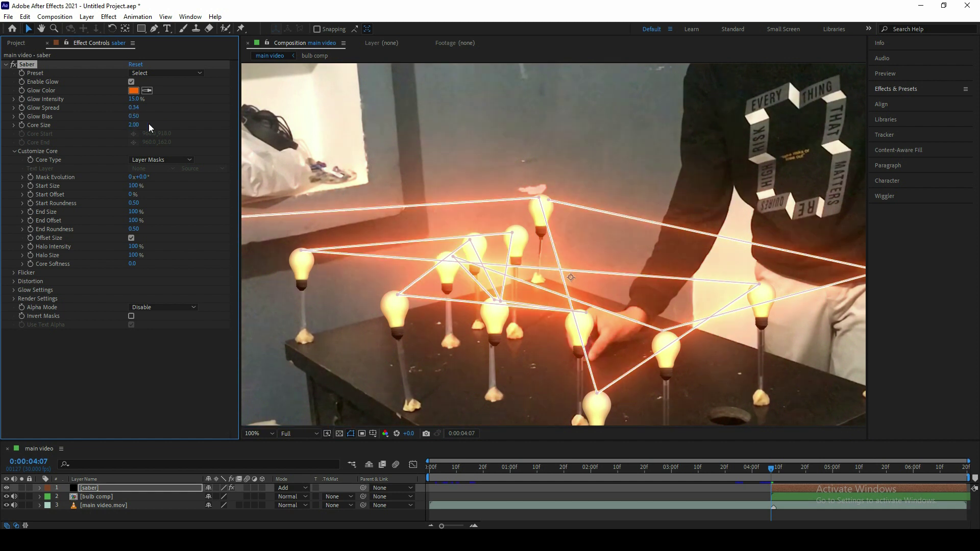
key(z)
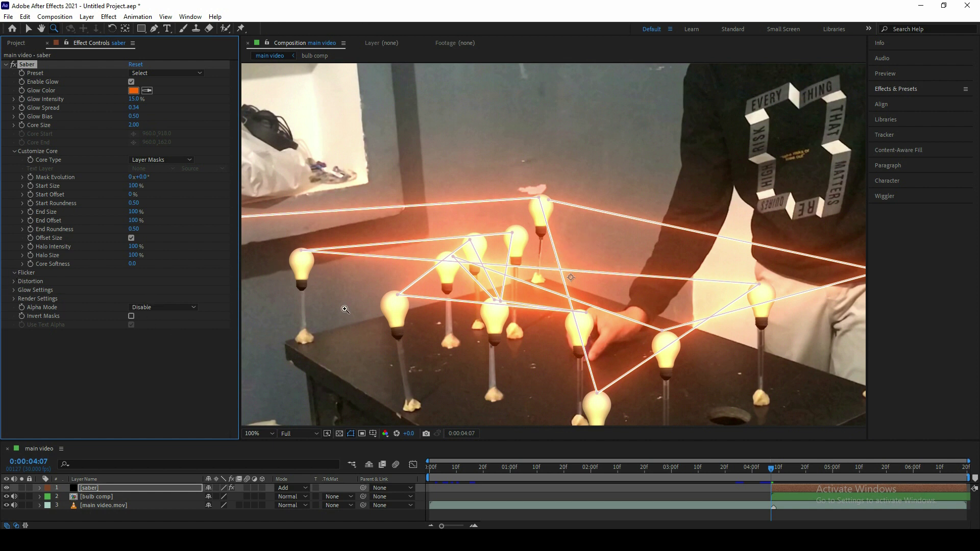
click(14, 273)
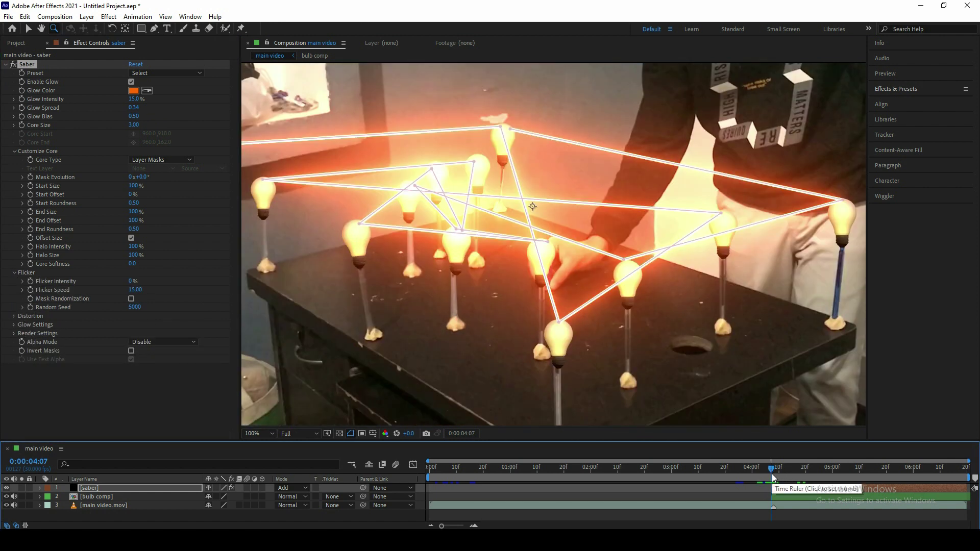
Add keyframes for the saber's Flicker Intensity and Flicker Speed, and show them in an enlarged timeline
click(29, 281)
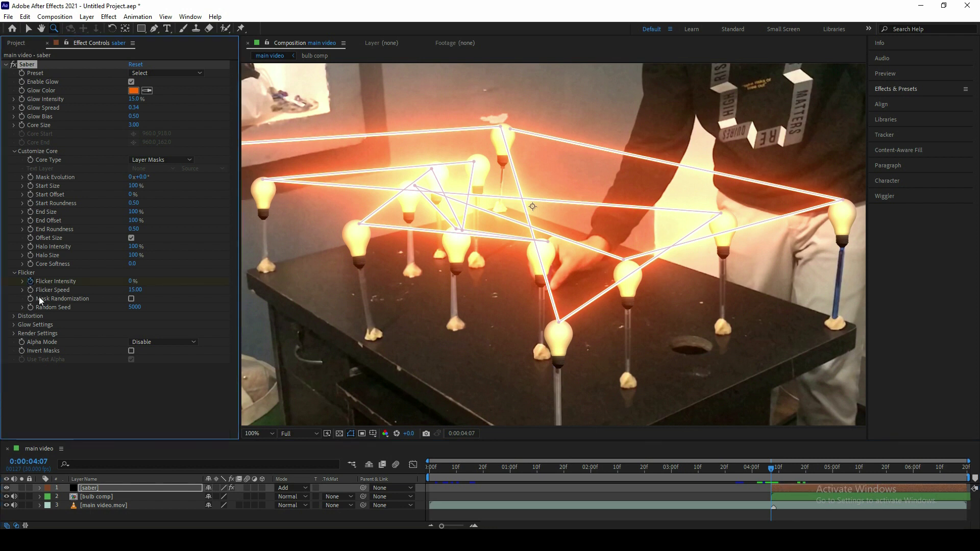
click(29, 290)
key(u)
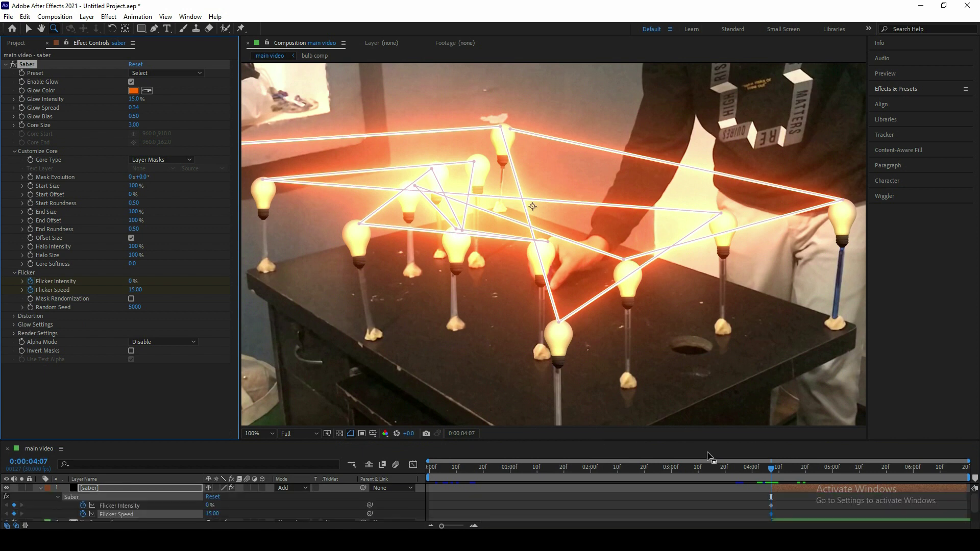
click(838, 445)
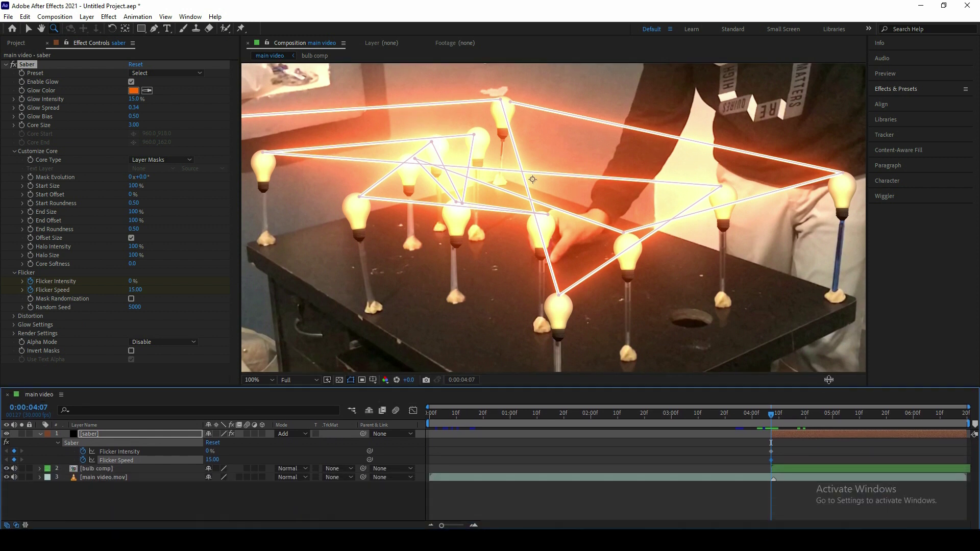
drag(833, 440, 834, 375)
Set the 4:07 flicker keyframe to 500% intensity and speed 30, then preview the flicker
drag(756, 431, 775, 446)
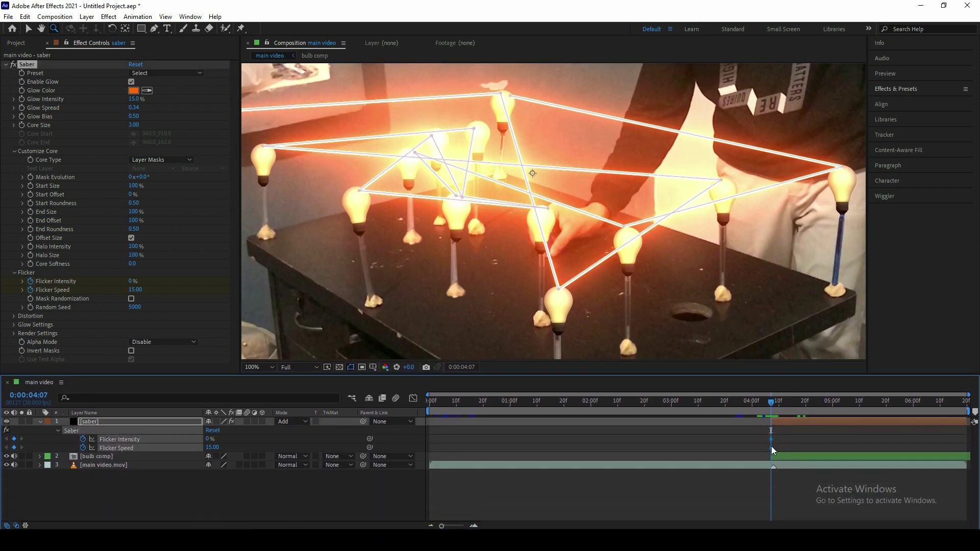
click(173, 282)
mouse_move(131, 282)
mouse_down()
mouse_move(227, 263)
mouse_move(213, 309)
mouse_up()
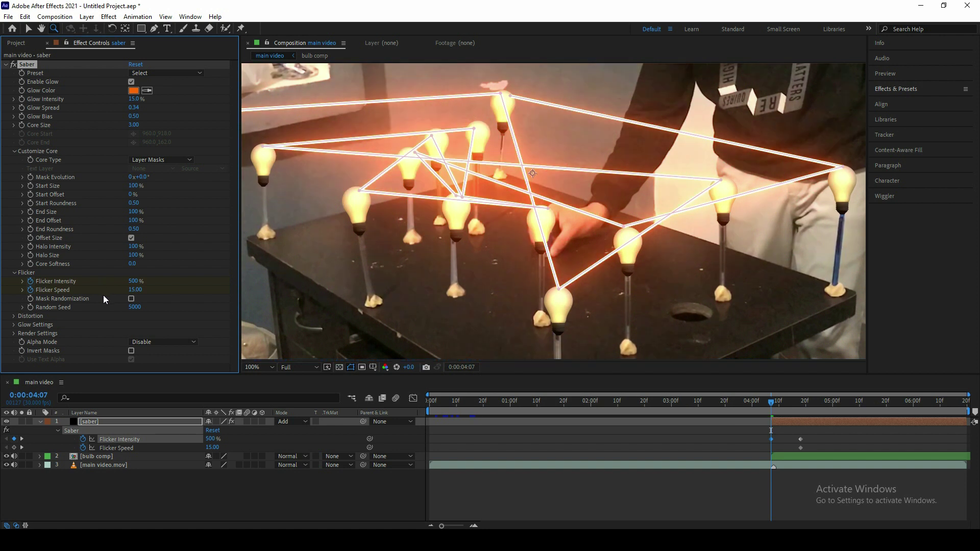
click(134, 290)
text(30)
key(Return)
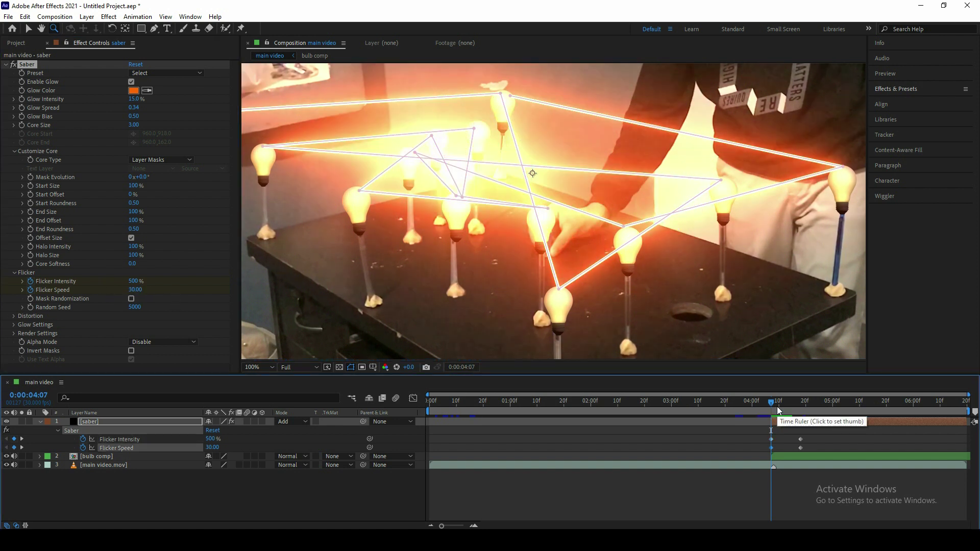
key(space)
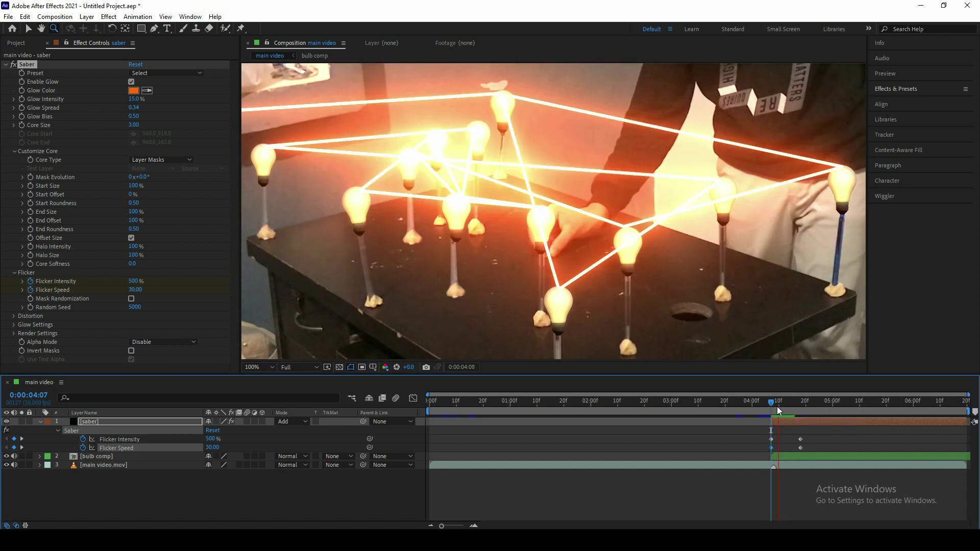
key(space)
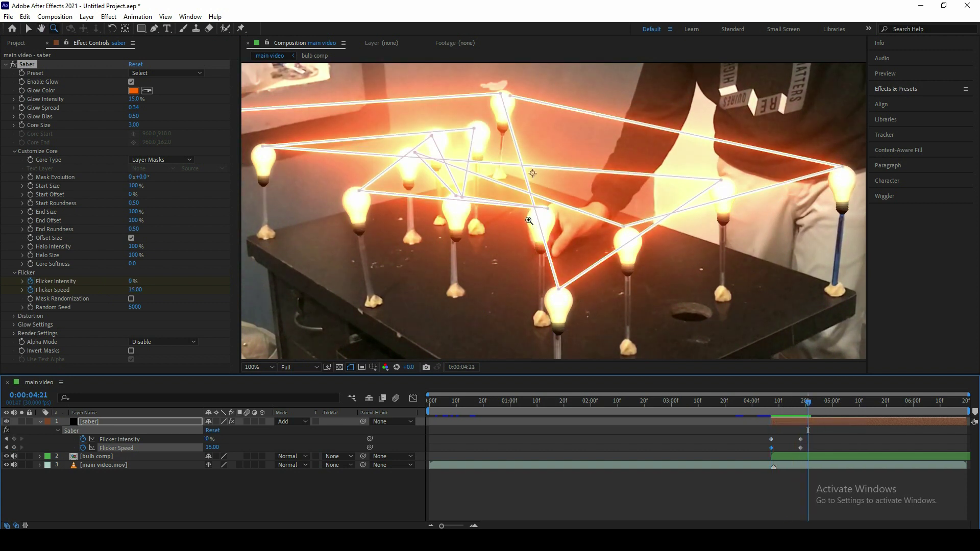
Zoom in on the saber beams and set Core Softness to 2.0
scroll(512, 296, down, 1)
click(464, 184)
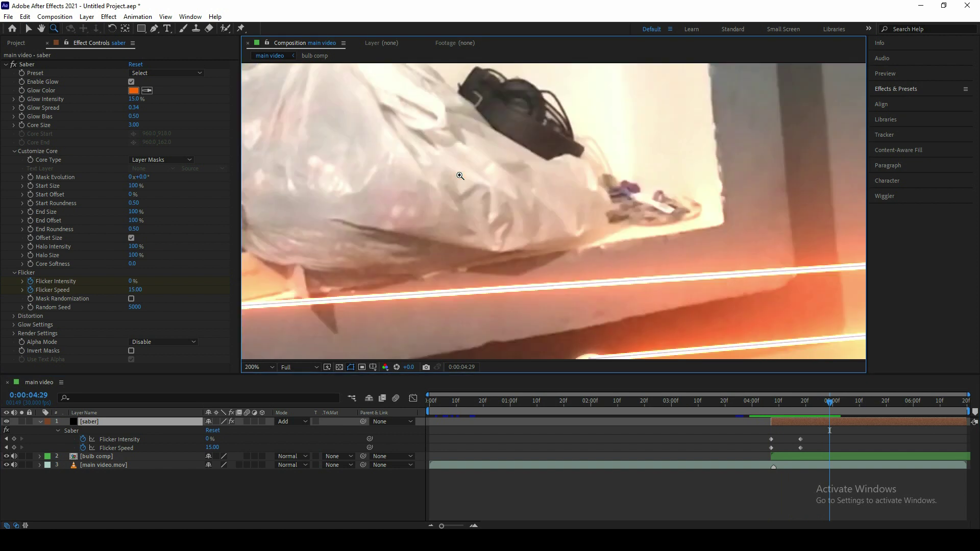
click(464, 185)
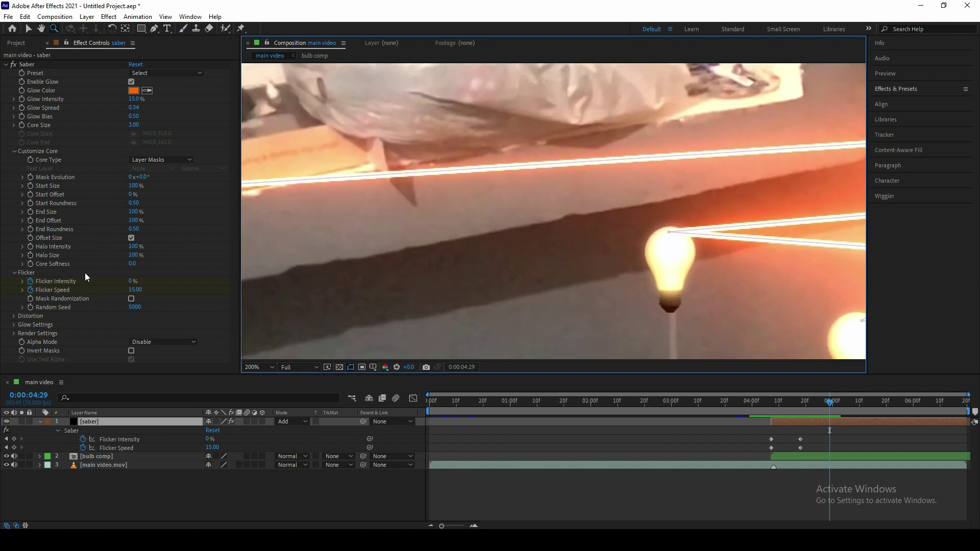
drag(516, 215, 345, 199)
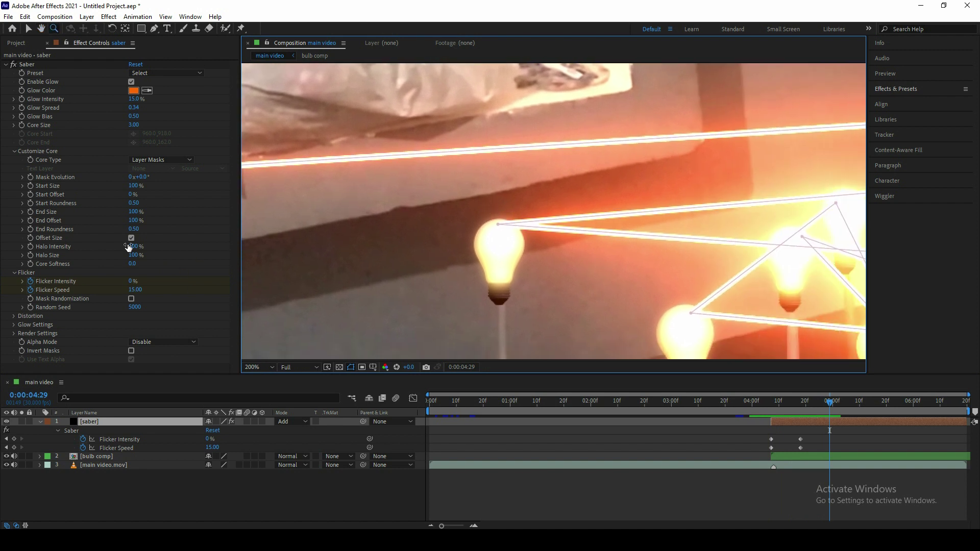
click(132, 264)
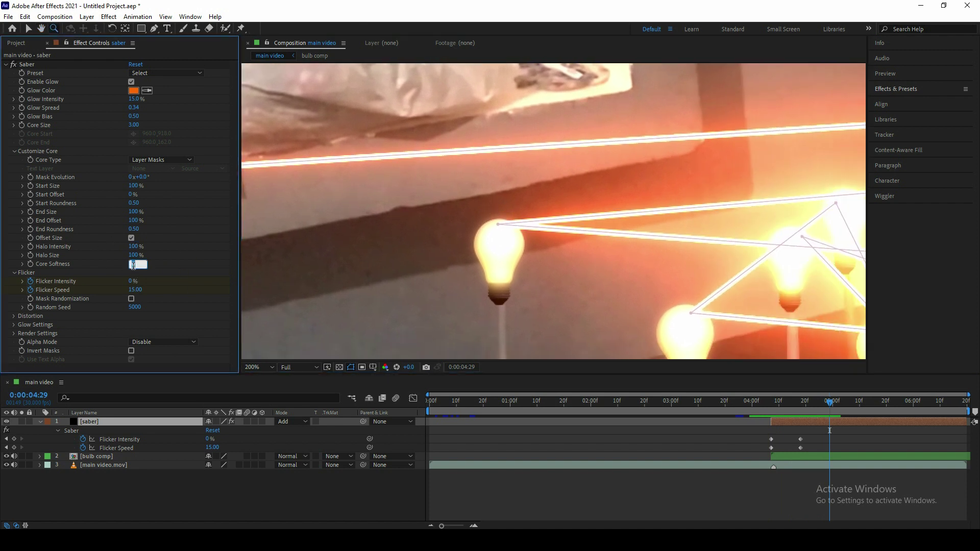
text(2)
key(Return)
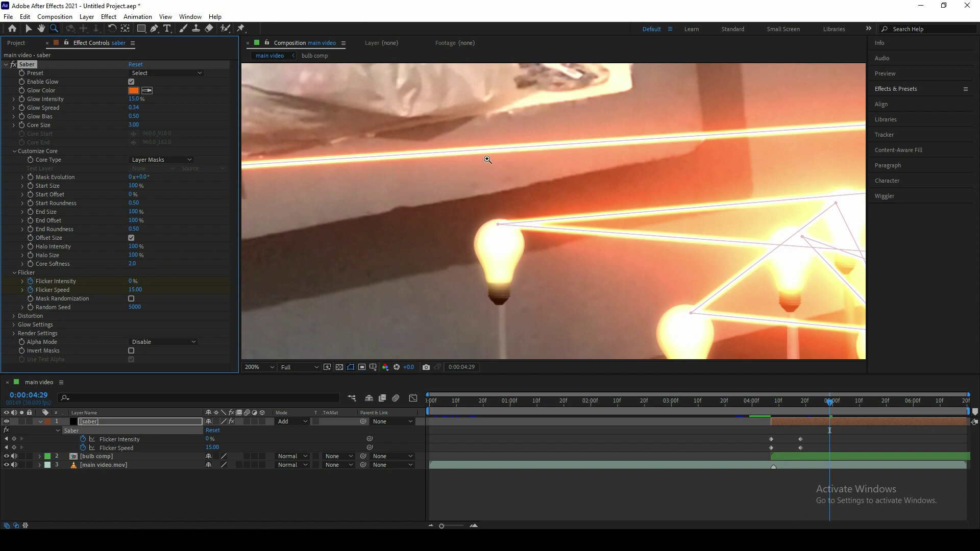
Return to the full frame and retune the saber's Glow Spread to 0.56
scroll(542, 150, down, 3)
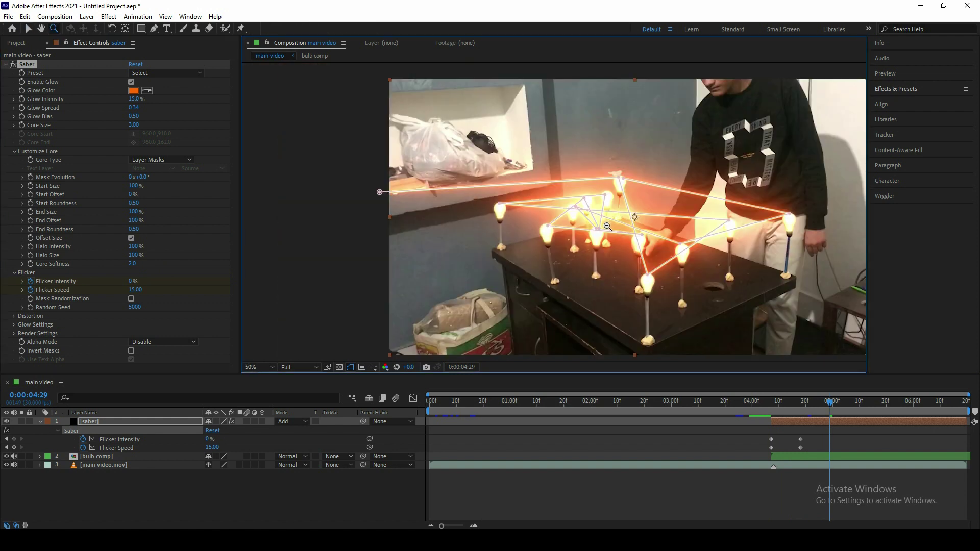
drag(646, 218, 625, 217)
scroll(625, 217, up, 2)
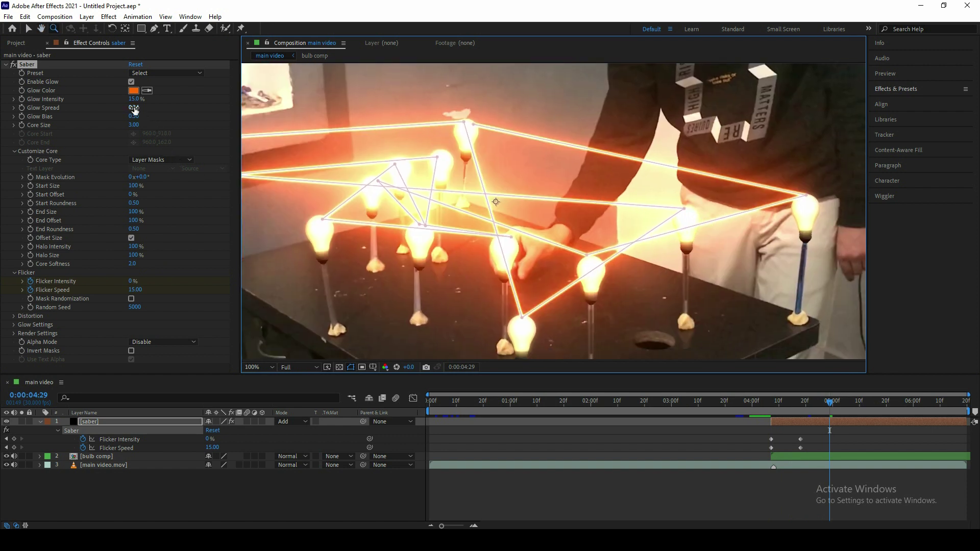
drag(135, 108, 143, 107)
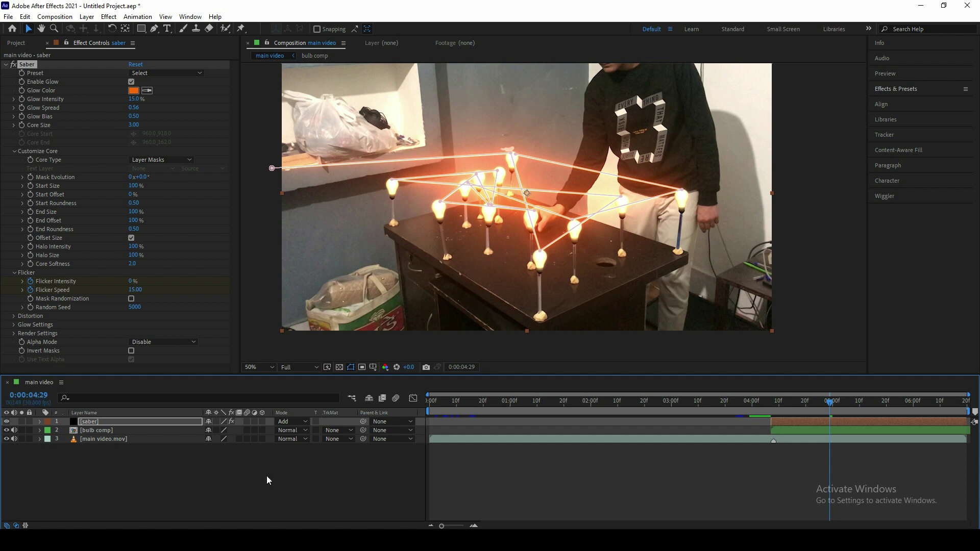
Set the bulb comp layer's blend mode to Add
click(111, 433)
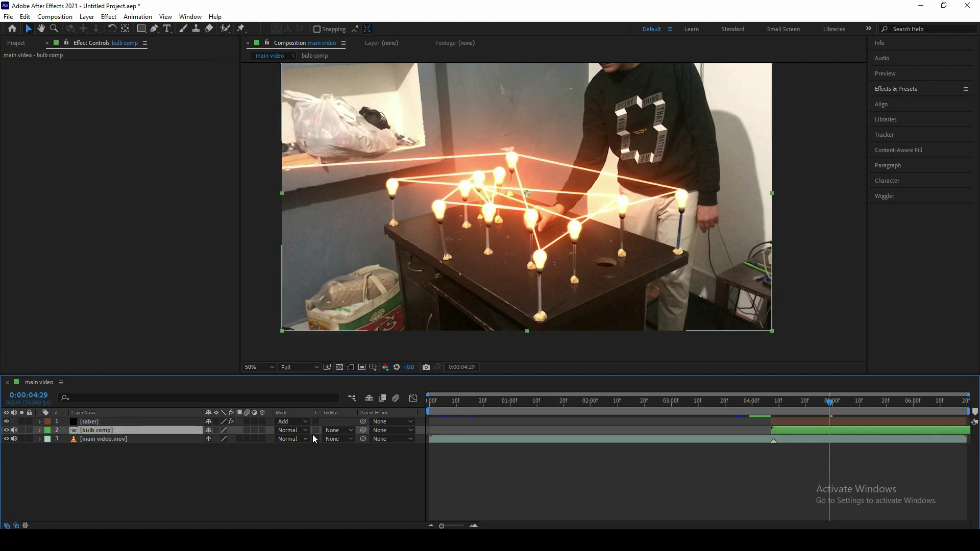
click(291, 433)
click(331, 193)
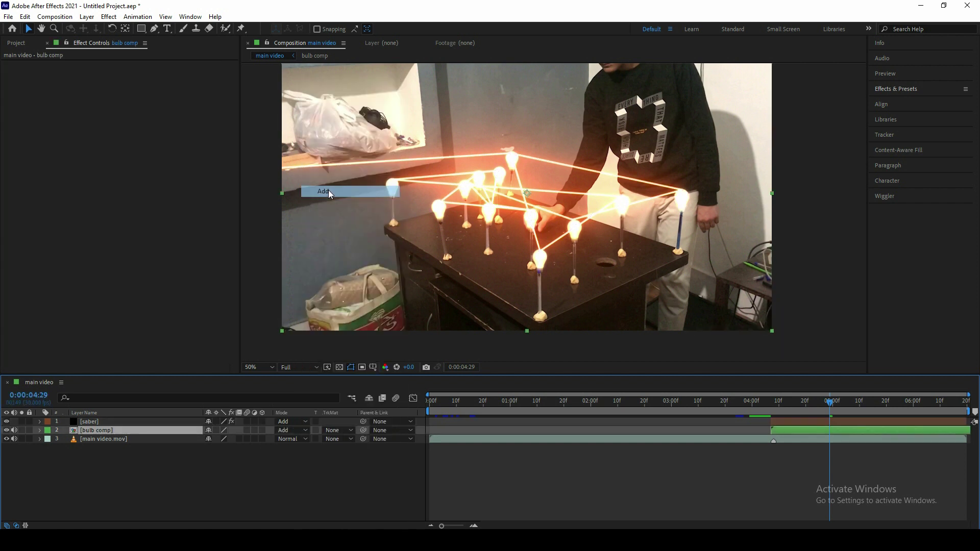
Create a new adjustment layer and move it to the top of the layer stack
right_click(263, 484)
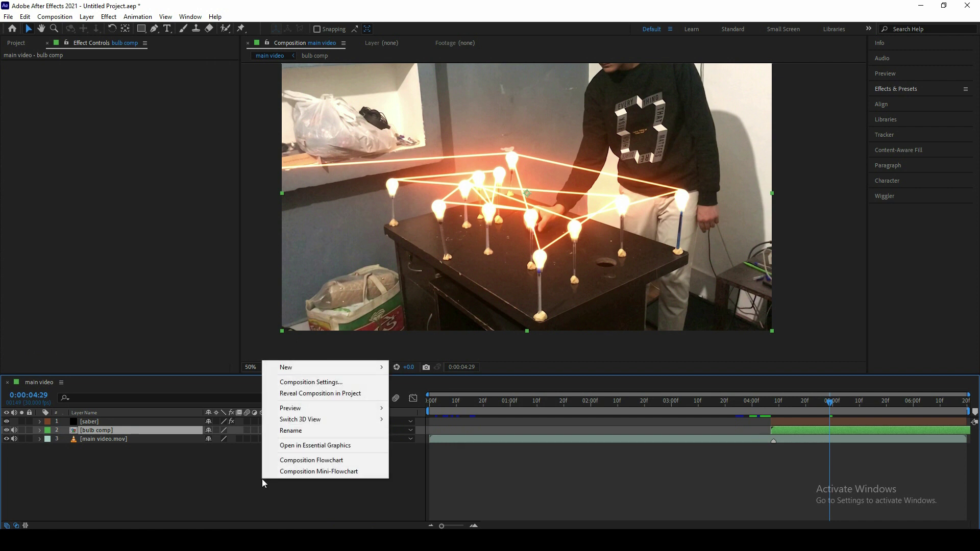
mouse_move(288, 368)
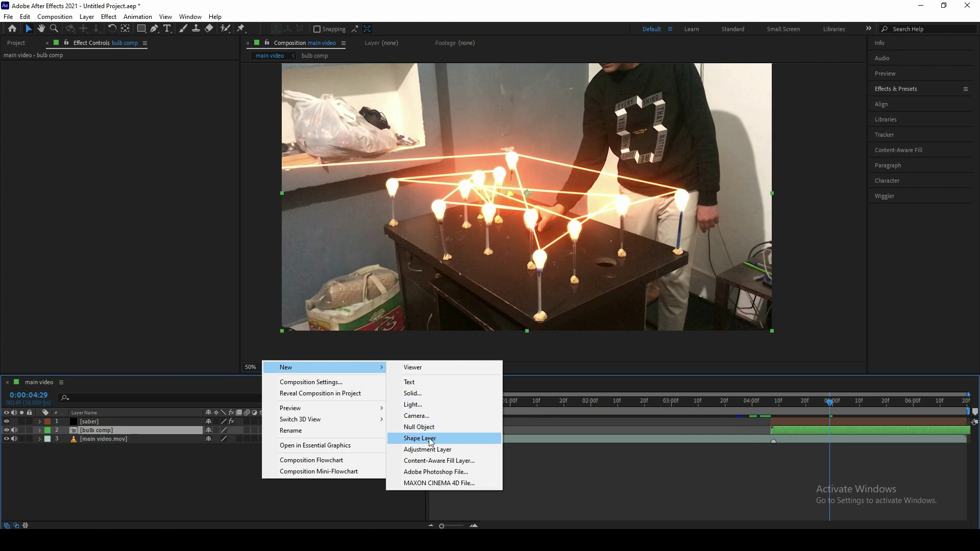
click(422, 449)
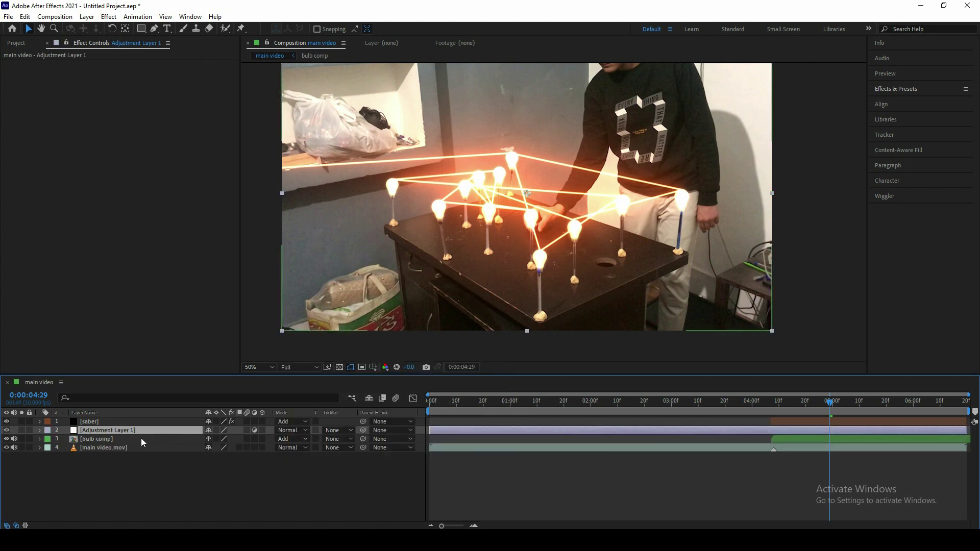
drag(127, 433, 125, 420)
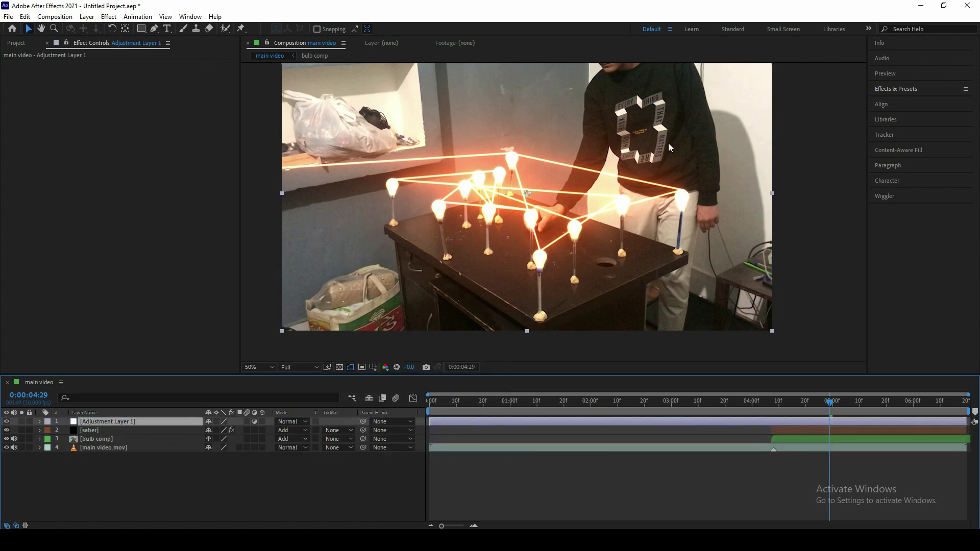
click(914, 91)
click(907, 102)
Apply Glow to Adjustment Layer 1 with threshold 100%, radius 305 and intensity 0.5
text(glow)
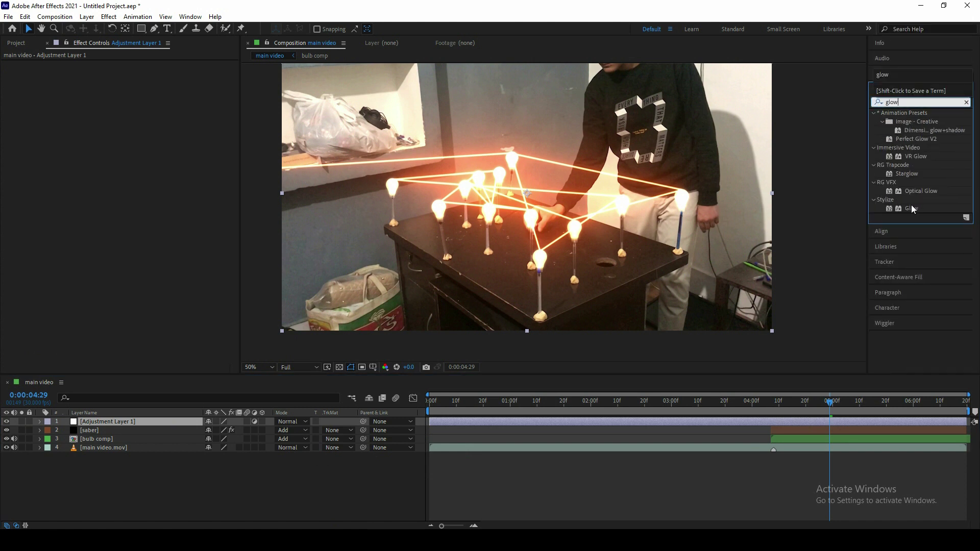
drag(913, 208, 169, 415)
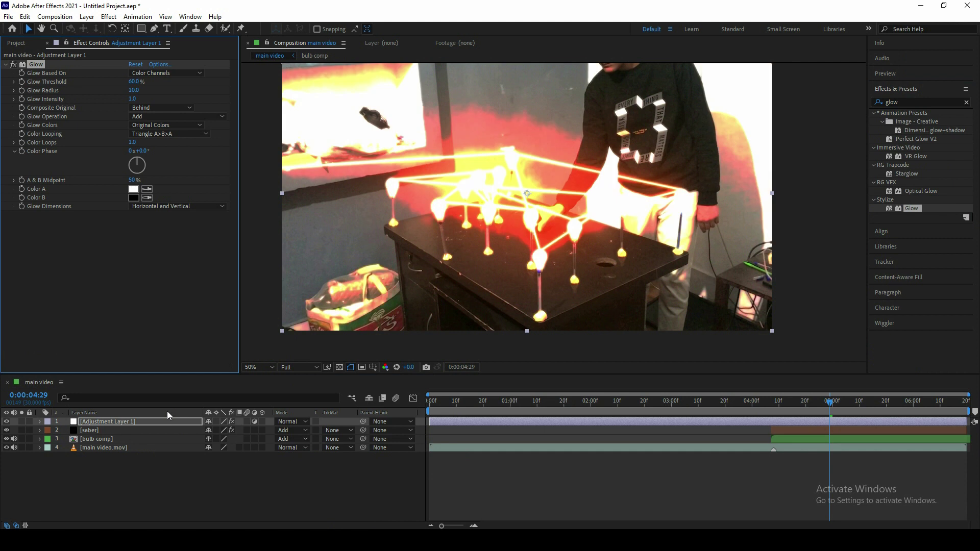
mouse_move(132, 81)
mouse_down()
mouse_move(132, 91)
mouse_move(185, 72)
mouse_up()
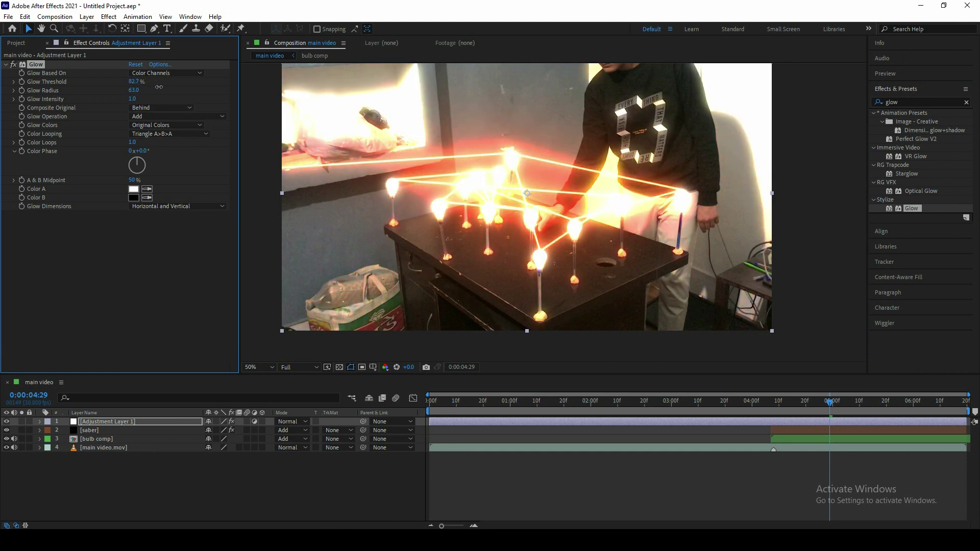
click(134, 99)
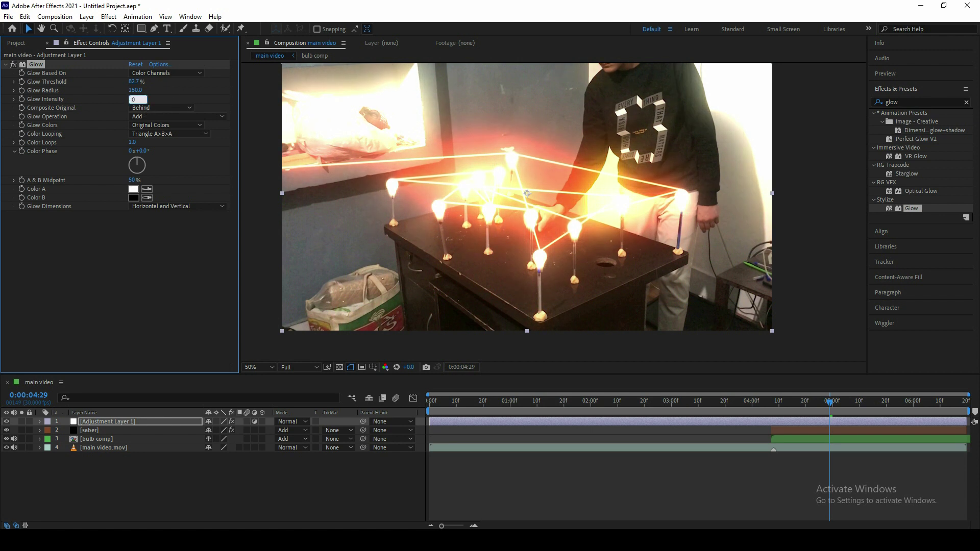
text(0.5)
key(Return)
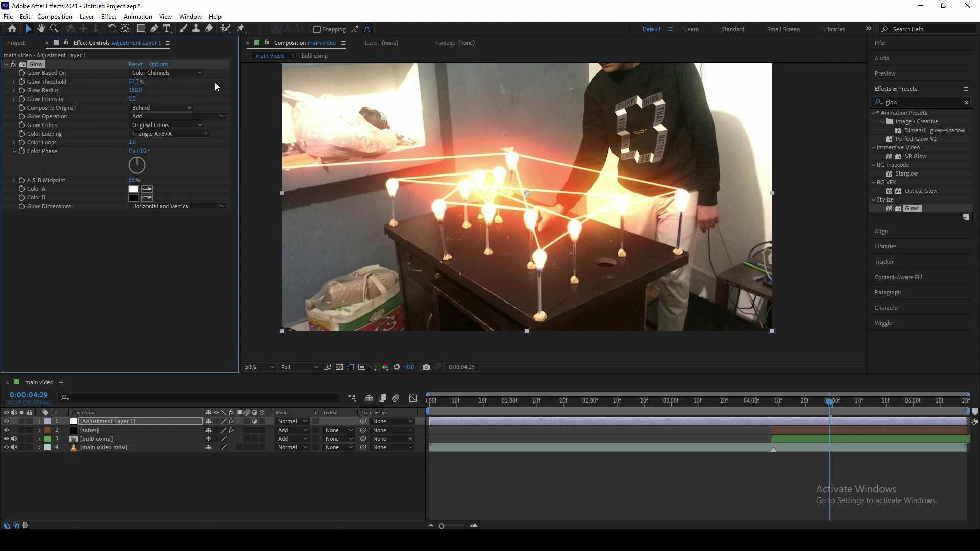
drag(131, 91, 136, 86)
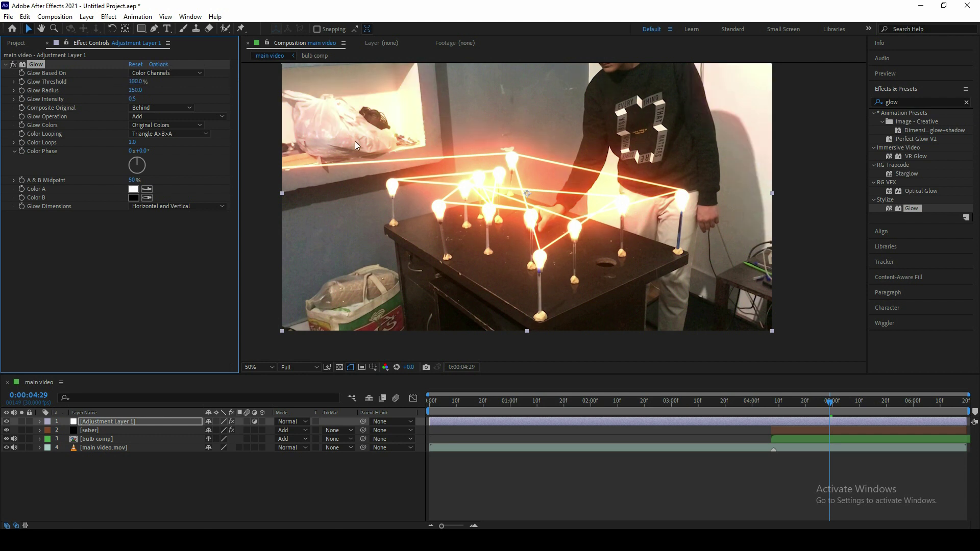
Draw a closed mask around the bulbs on Adjustment Layer 1
click(154, 28)
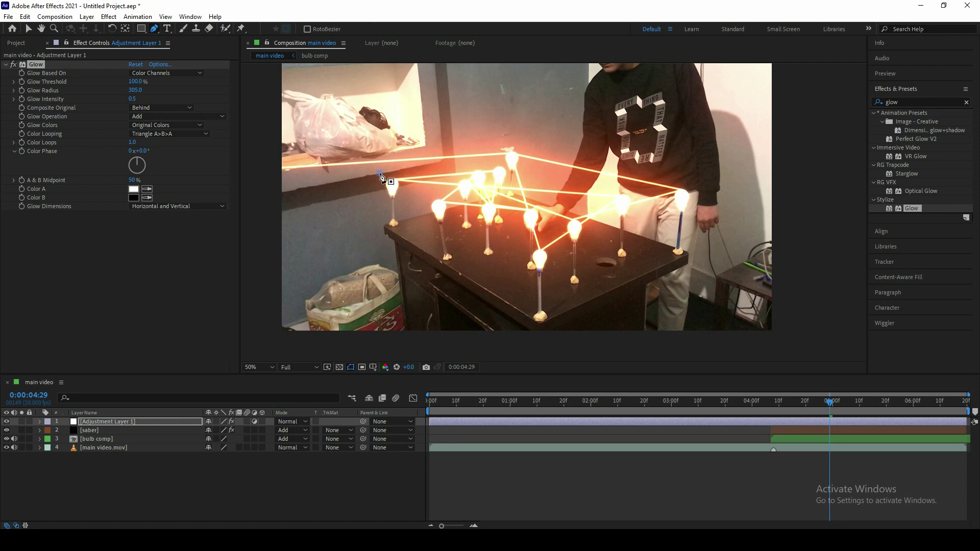
click(507, 134)
click(696, 207)
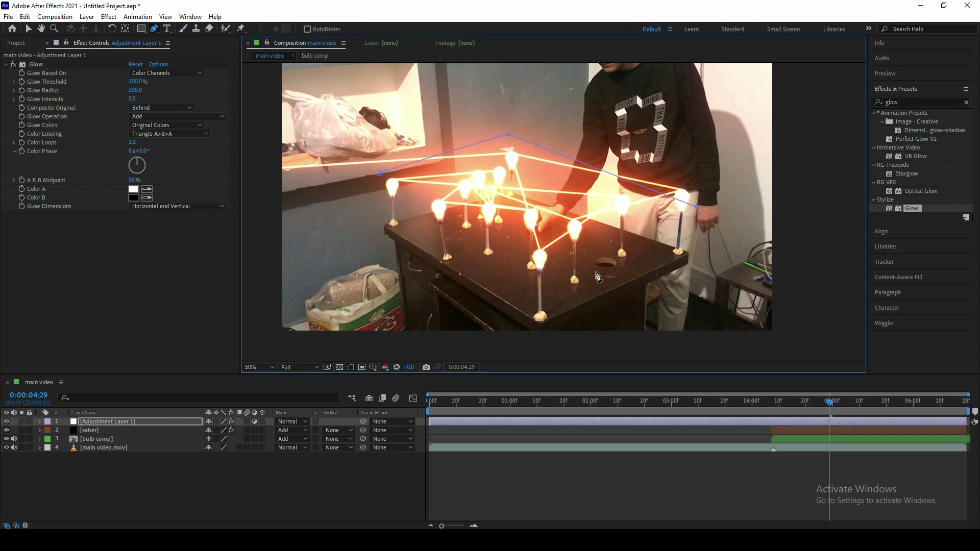
click(532, 302)
click(380, 174)
Feather Mask 1 to 346 pixels
click(40, 422)
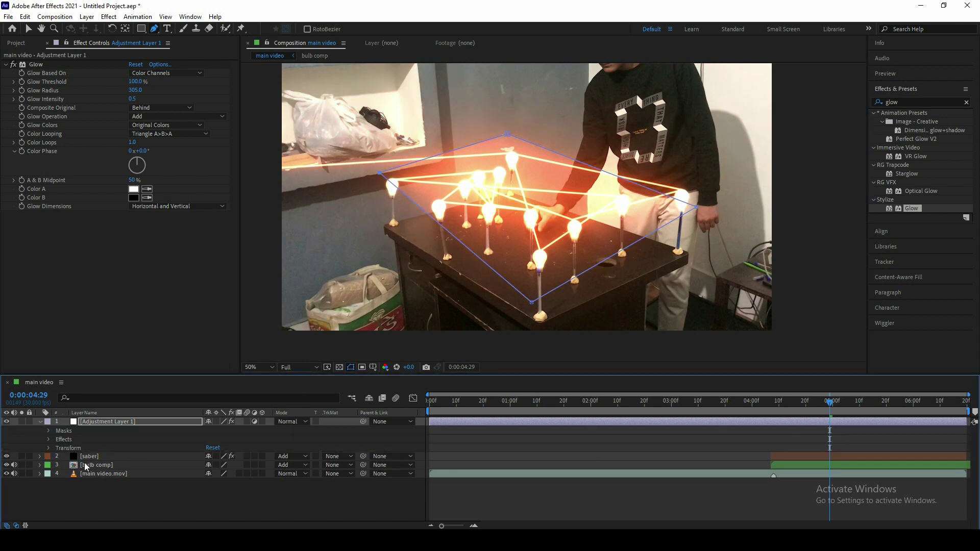
click(48, 431)
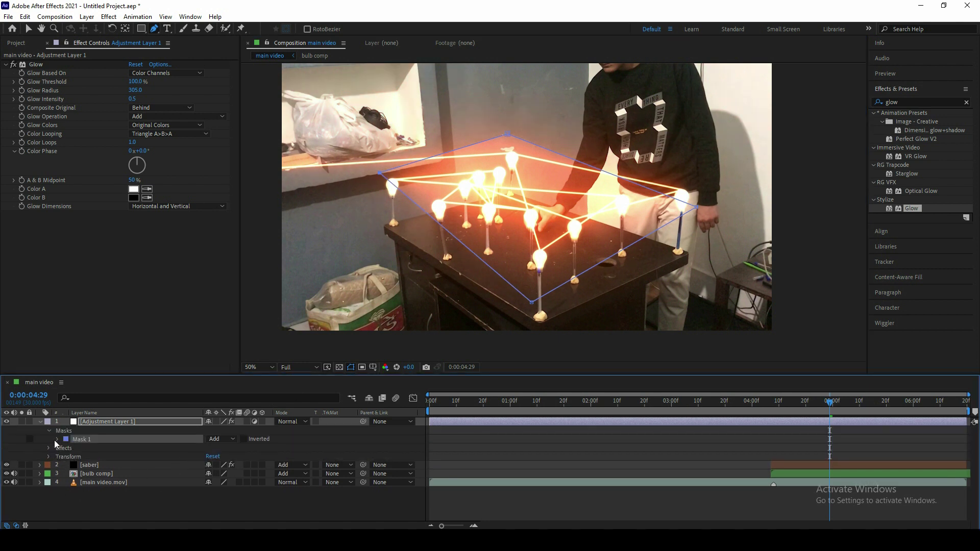
click(174, 451)
click(212, 456)
click(232, 456)
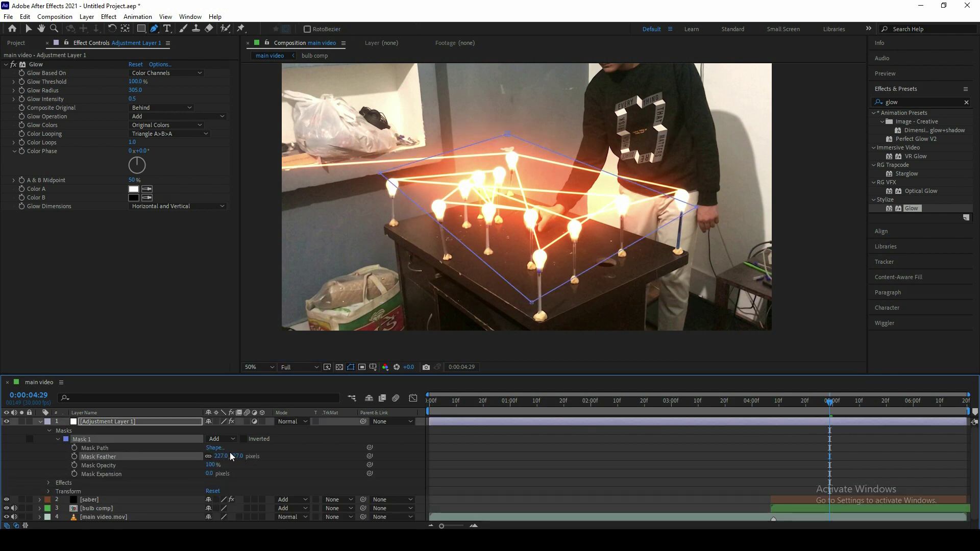
drag(233, 455, 241, 448)
Lower the Glow Intensity to 0.2 and collapse the layer's properties
click(132, 99)
text(0.4)
key(Return)
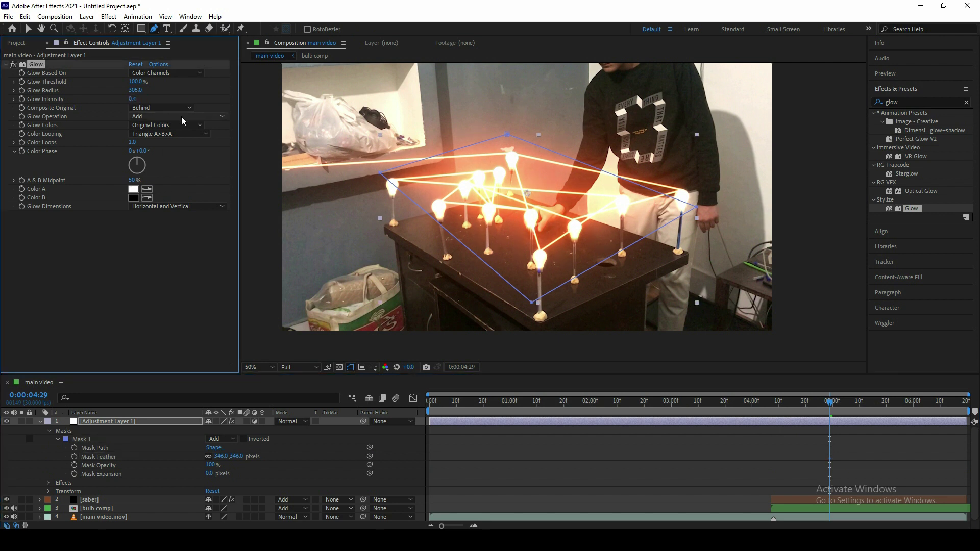
click(132, 99)
text(0.2)
key(Return)
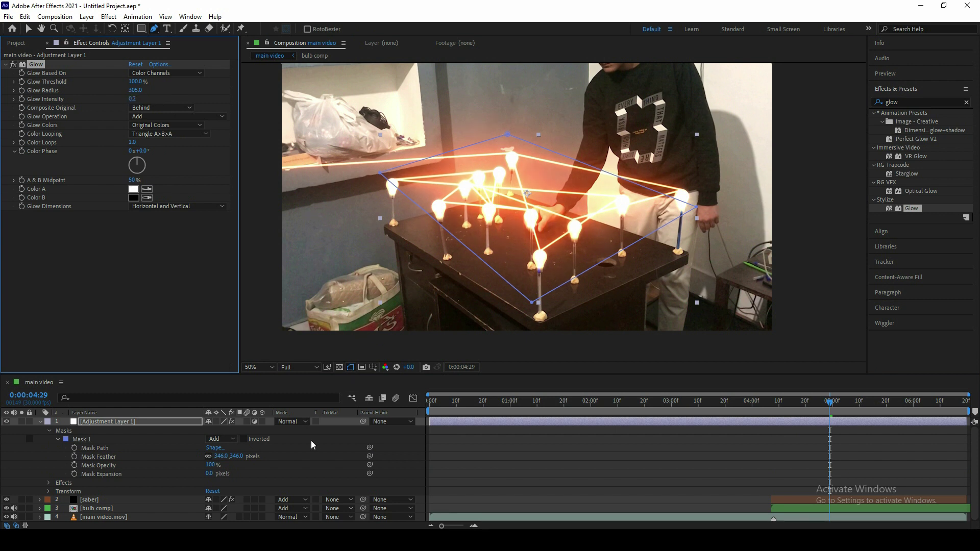
click(143, 471)
key(u)
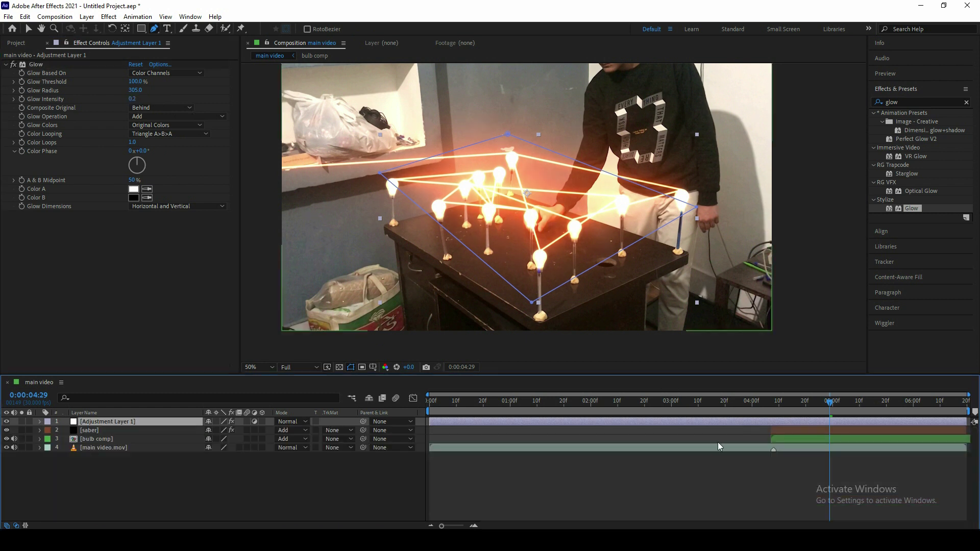
Pre-compose all four layers into 'final comp', moving all attributes into it
drag(650, 402, 647, 402)
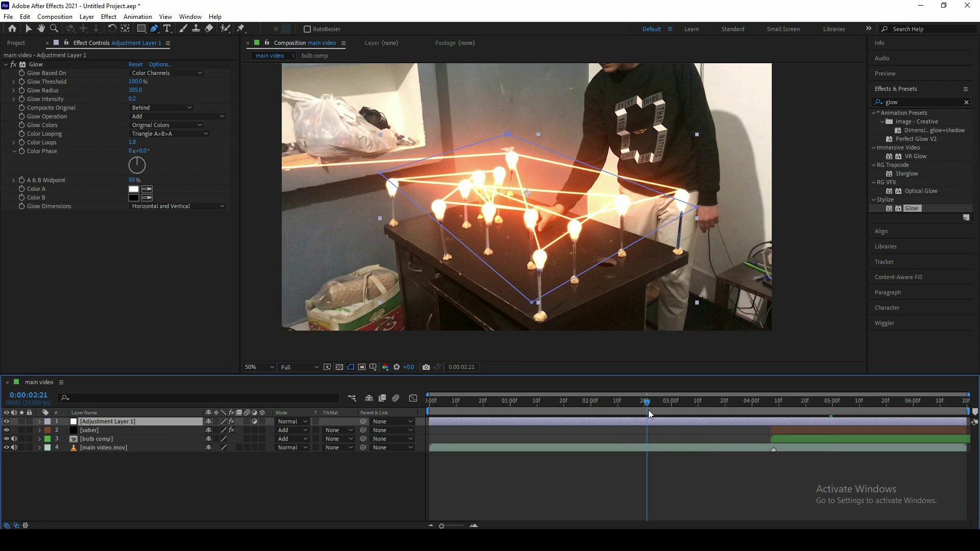
key(ctrl+a)
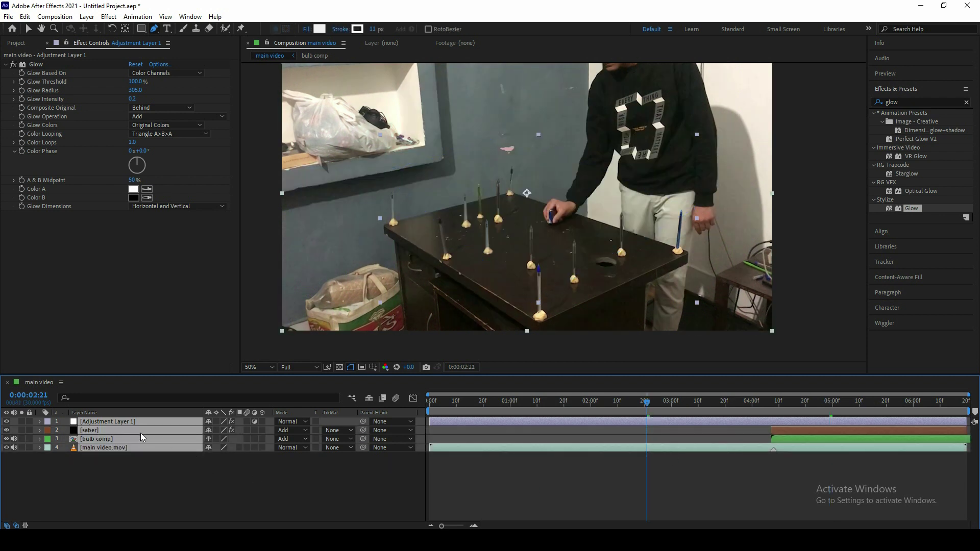
right_click(141, 437)
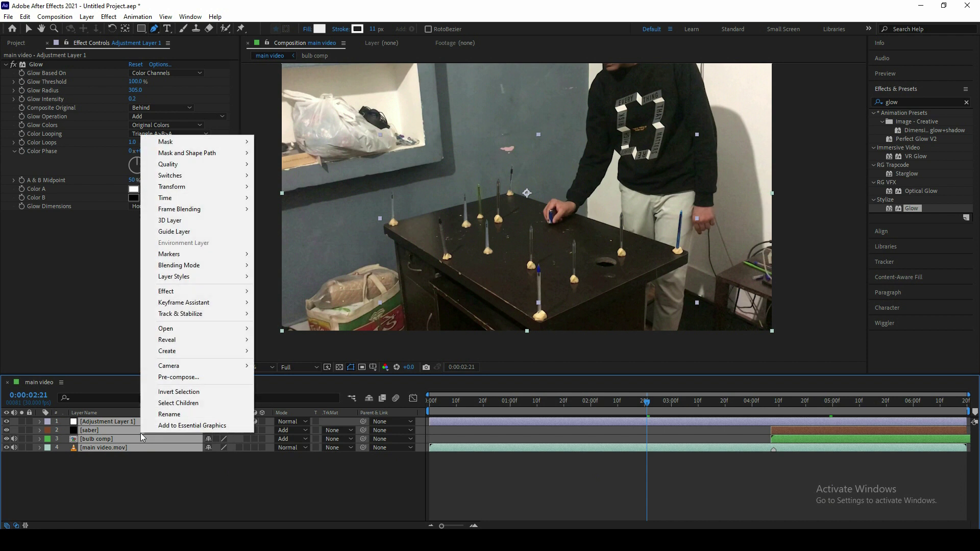
click(180, 377)
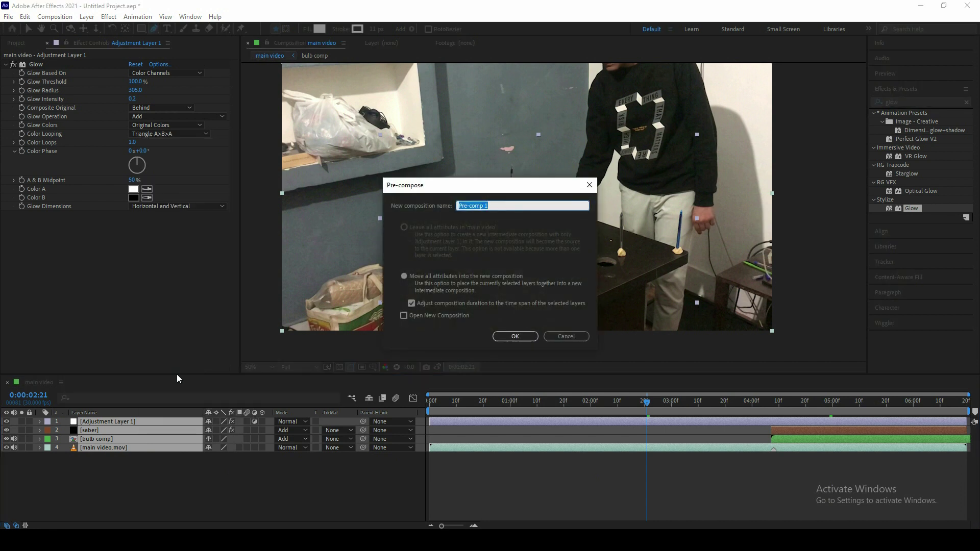
text(f)
text(omp)
click(513, 338)
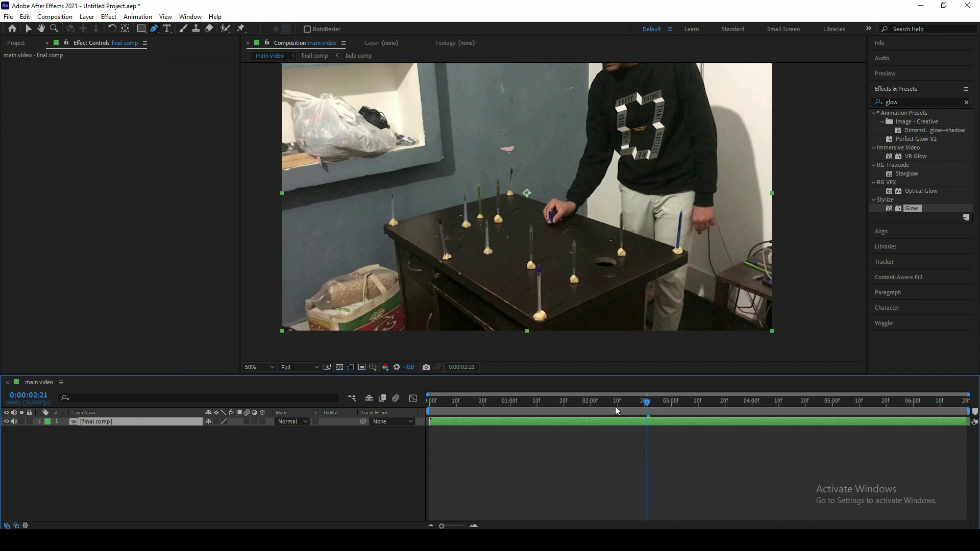
Apply the Wiggle - position preset to final comp with a wiggle amount of 20
drag(617, 410, 430, 410)
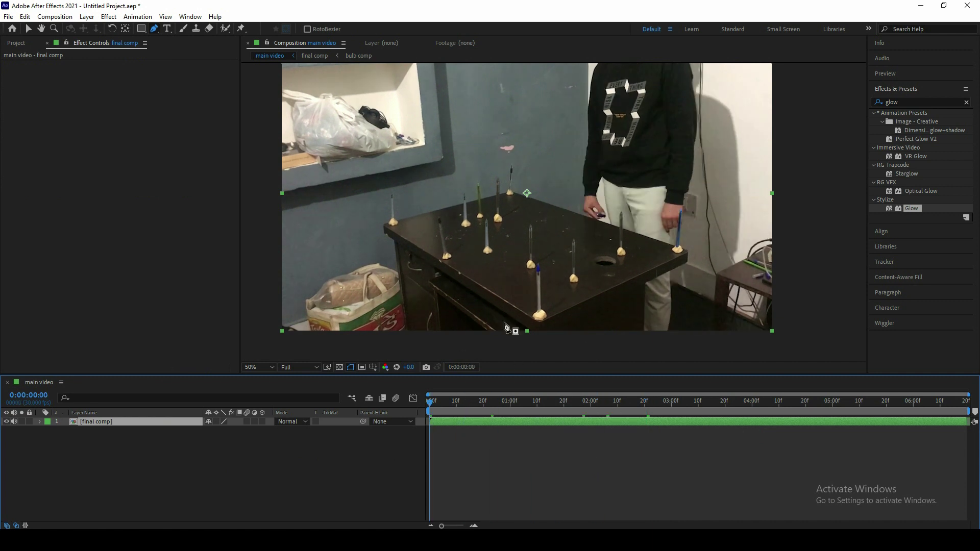
click(29, 28)
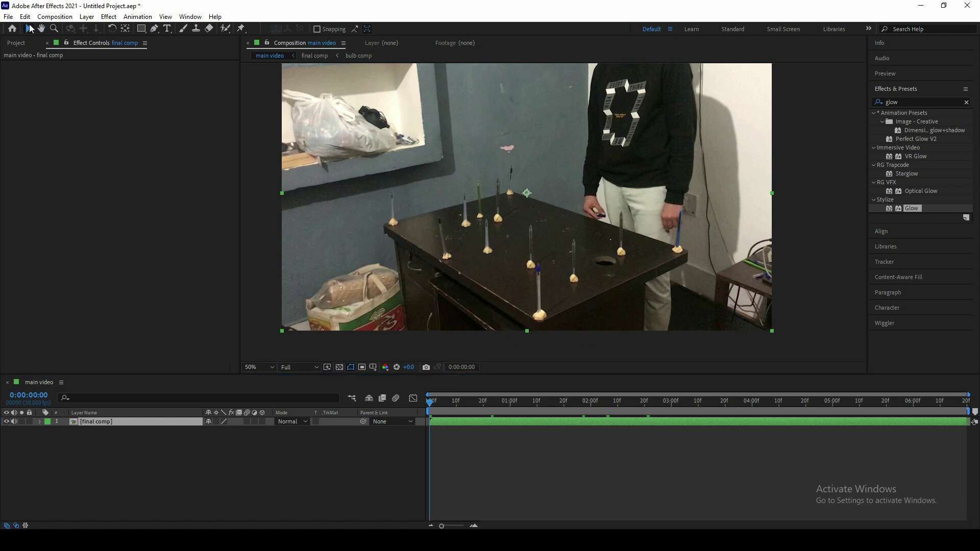
click(911, 99)
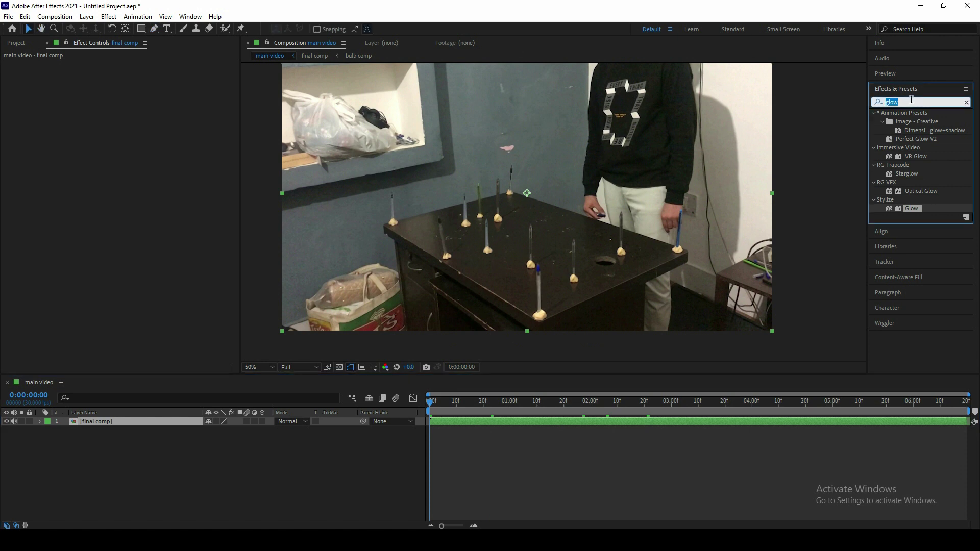
text(wigg)
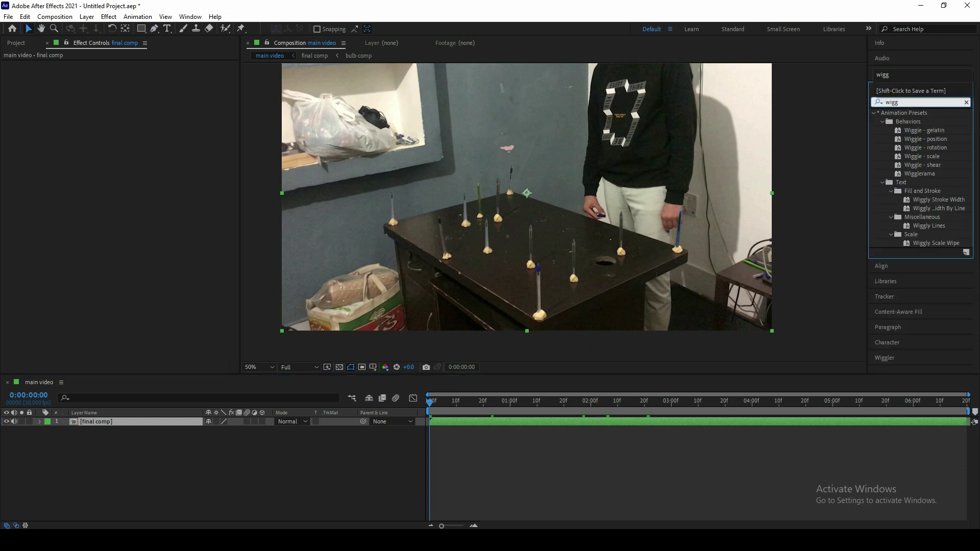
key(Return)
click(908, 140)
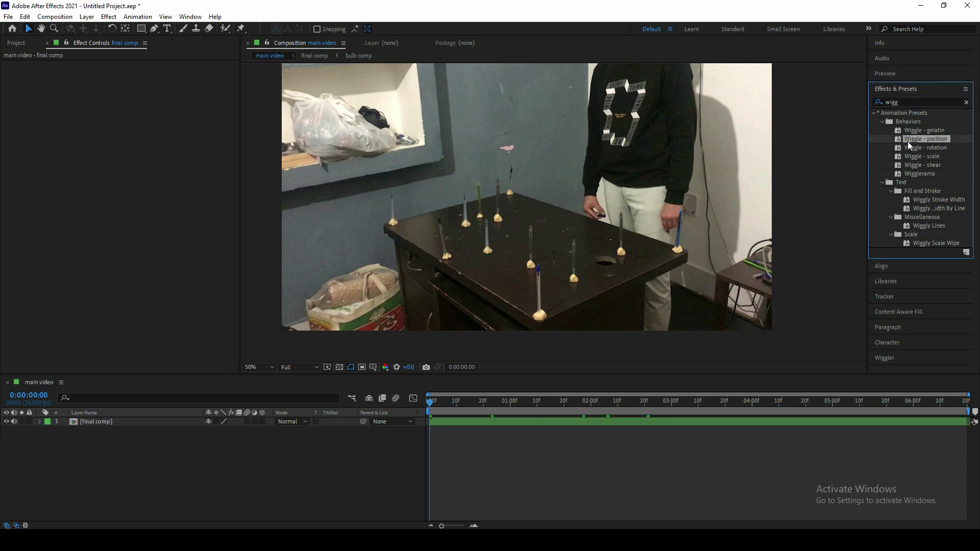
drag(908, 142, 110, 421)
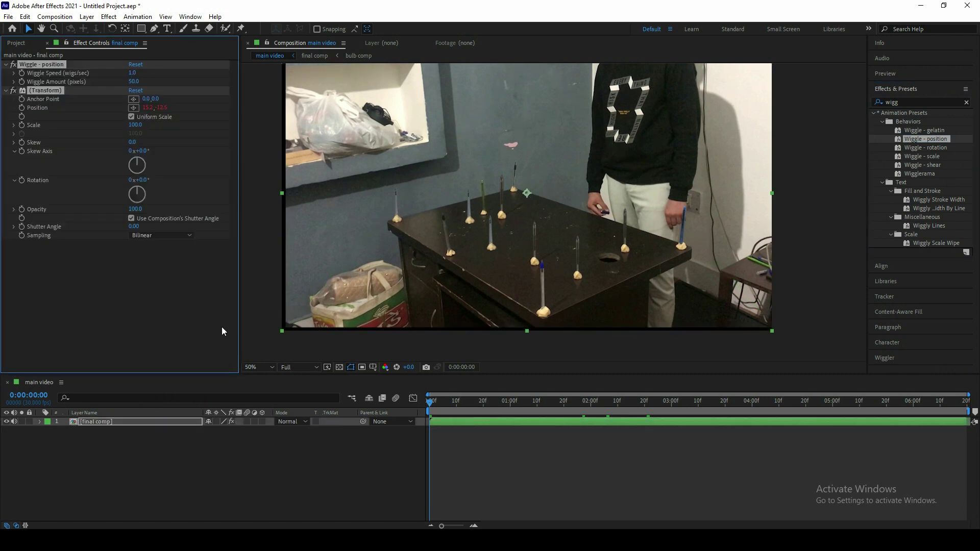
click(138, 81)
text(20)
key(Return)
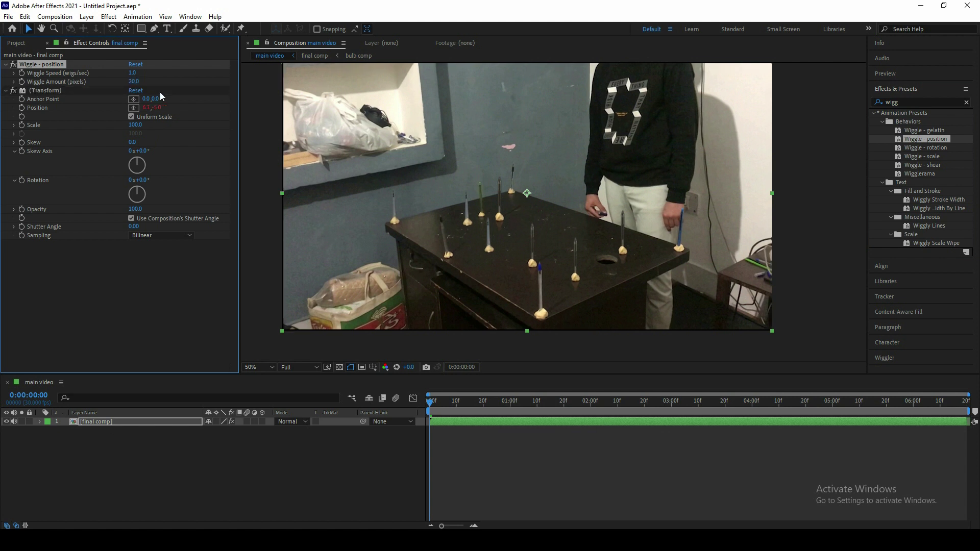
Scale final comp to 103% and preview the wiggling shot
key(s)
click(222, 430)
text(103)
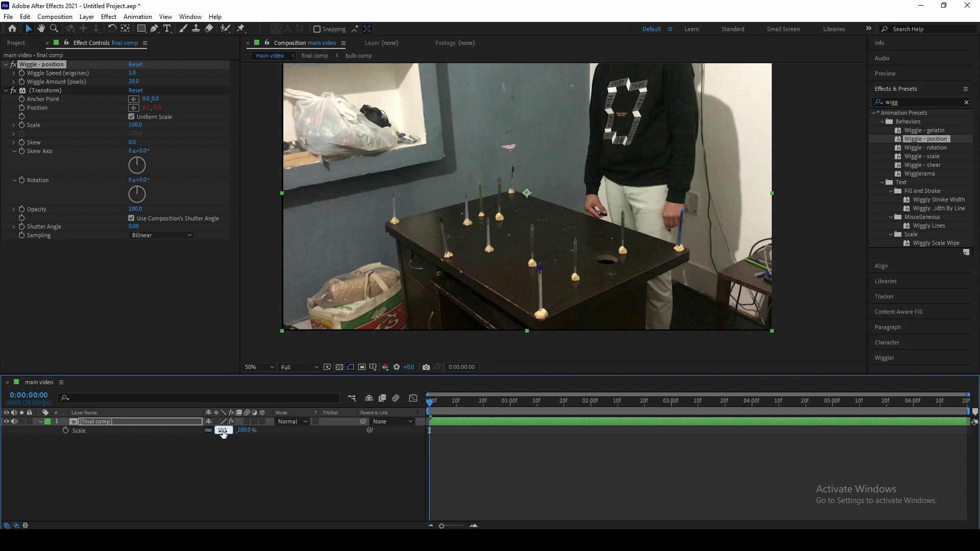
key(Return)
key(Page_Down)
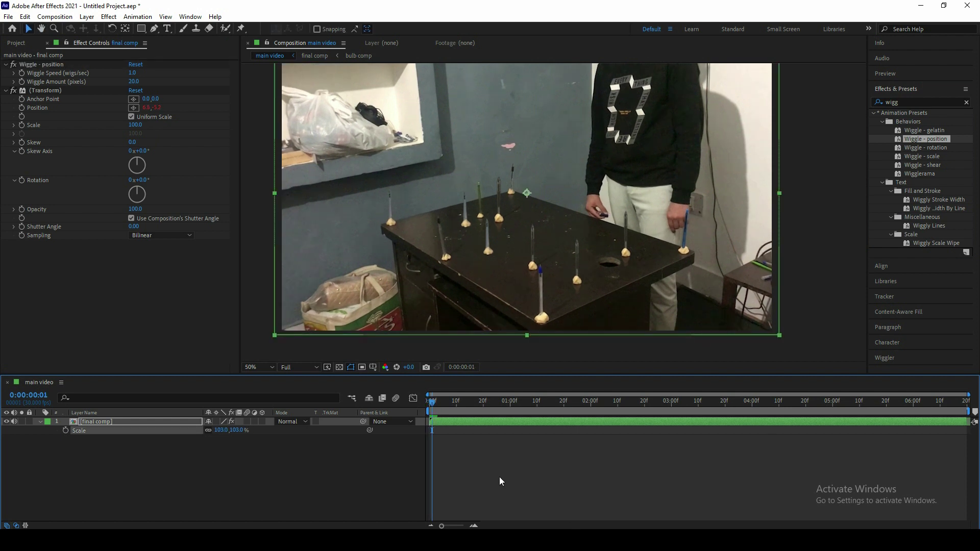
key(space)
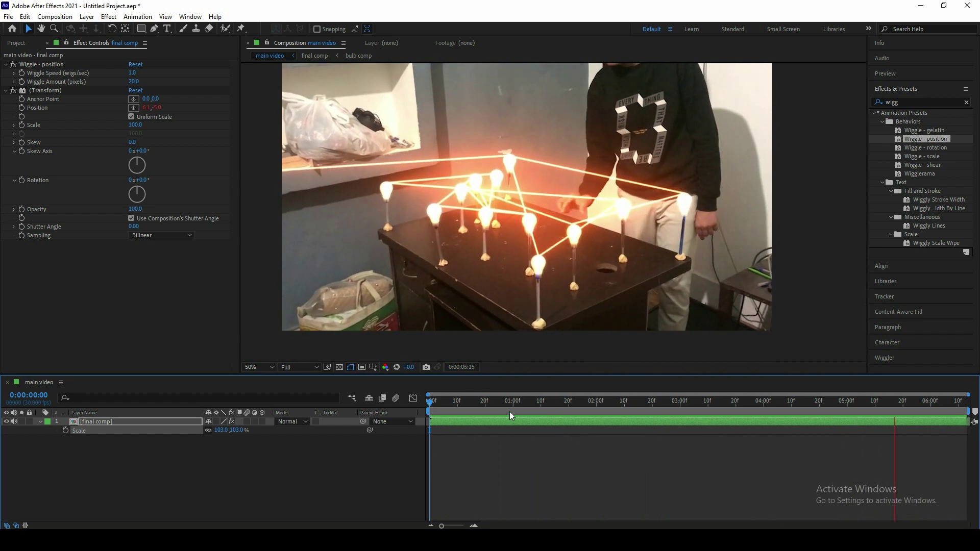
key(space)
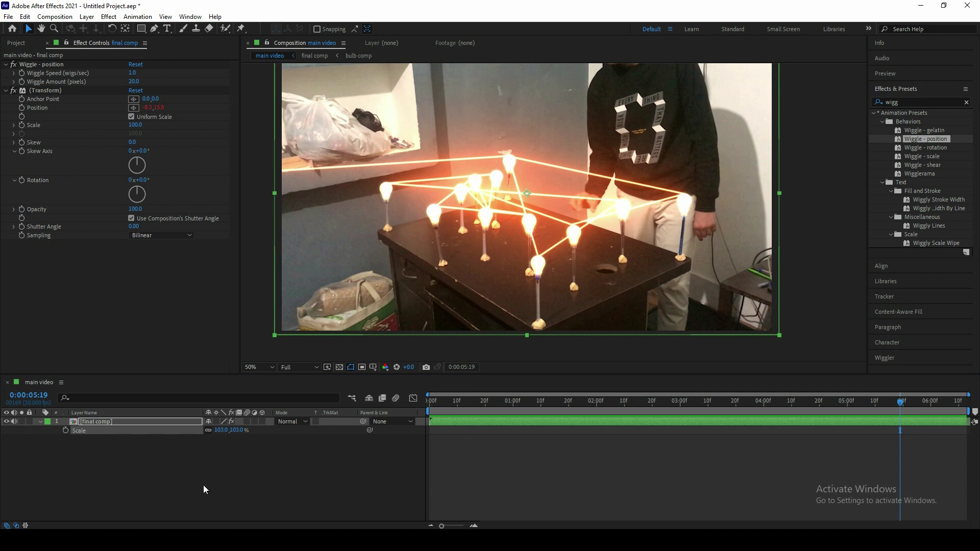
Add a new 1920×1080 black solid layer to main video
right_click(216, 477)
mouse_move(267, 367)
click(384, 392)
click(701, 417)
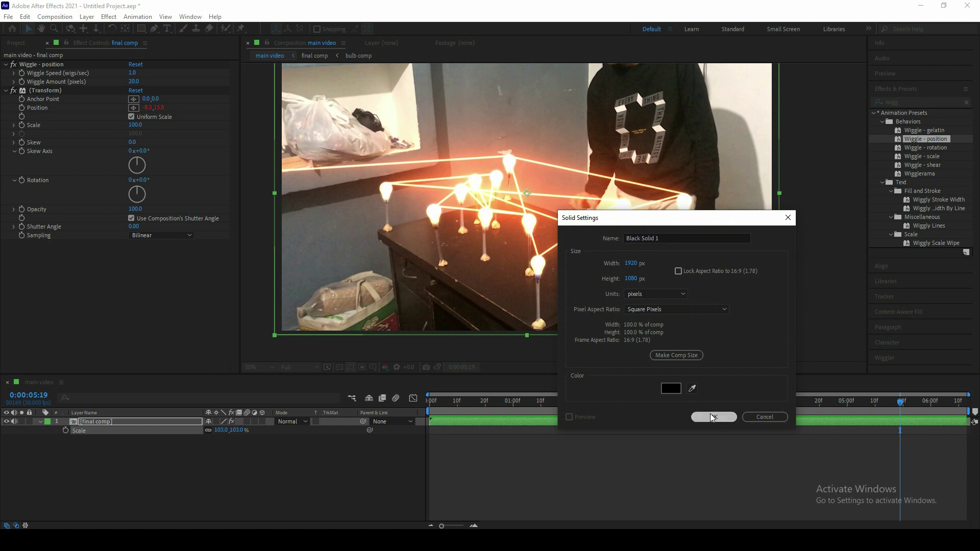
Apply Video Copilot's Element effect to the black solid
click(109, 16)
mouse_move(139, 357)
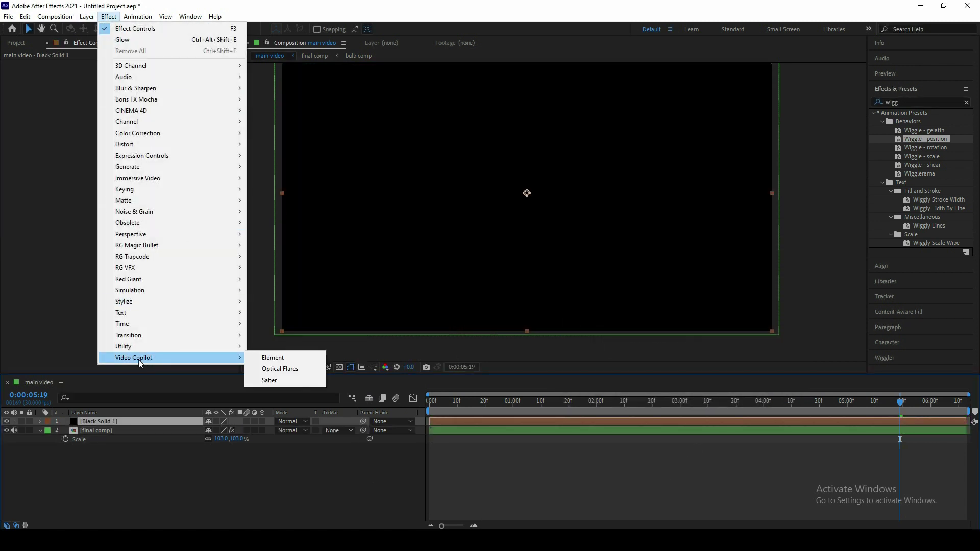
click(282, 357)
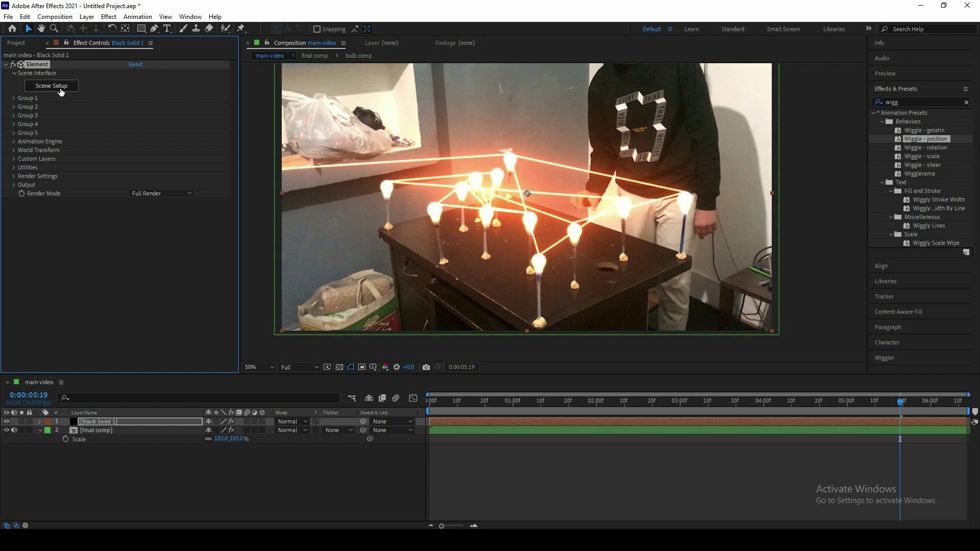
Load the Starter_Pack bulb_on model into the Element 3D scene and accept it
click(60, 87)
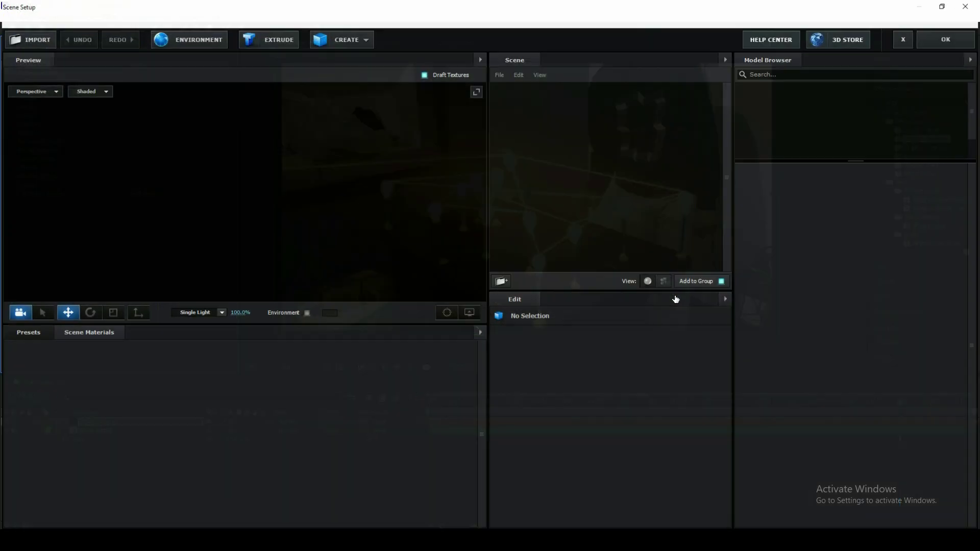
click(839, 190)
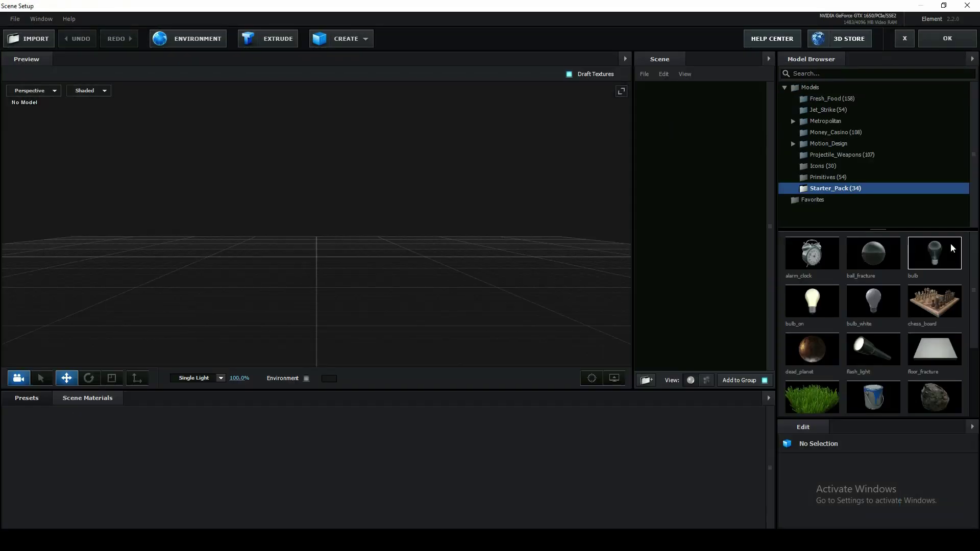
mouse_move(975, 306)
mouse_down()
mouse_move(976, 346)
mouse_move(976, 306)
mouse_up()
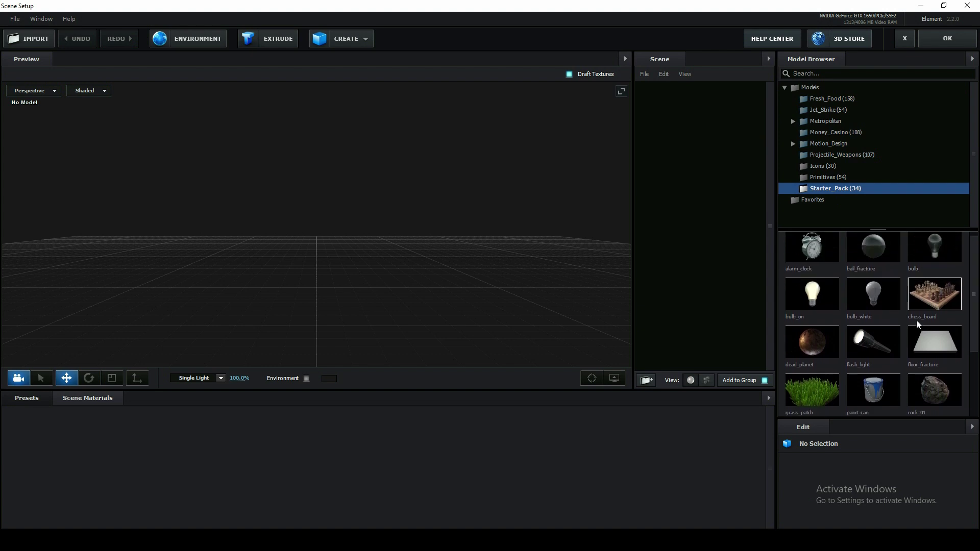
click(813, 303)
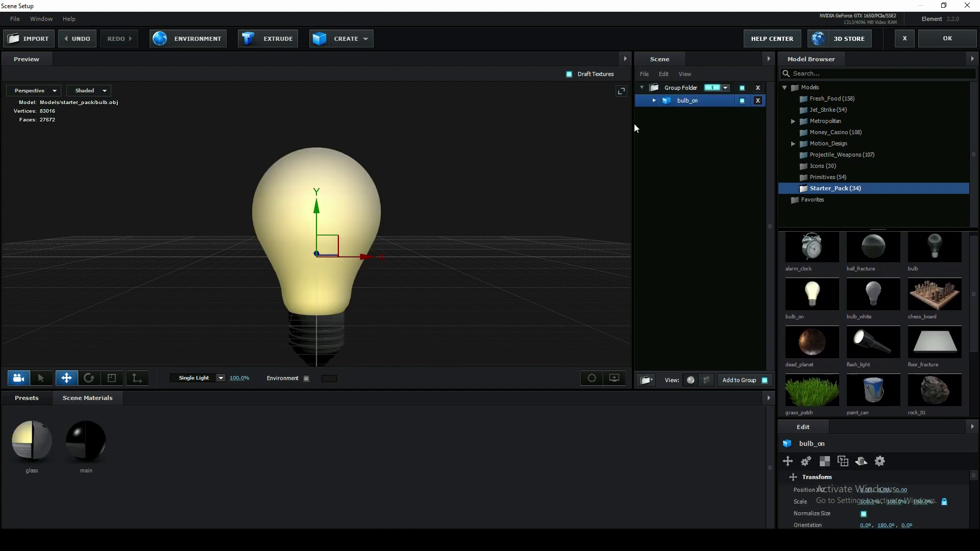
click(952, 43)
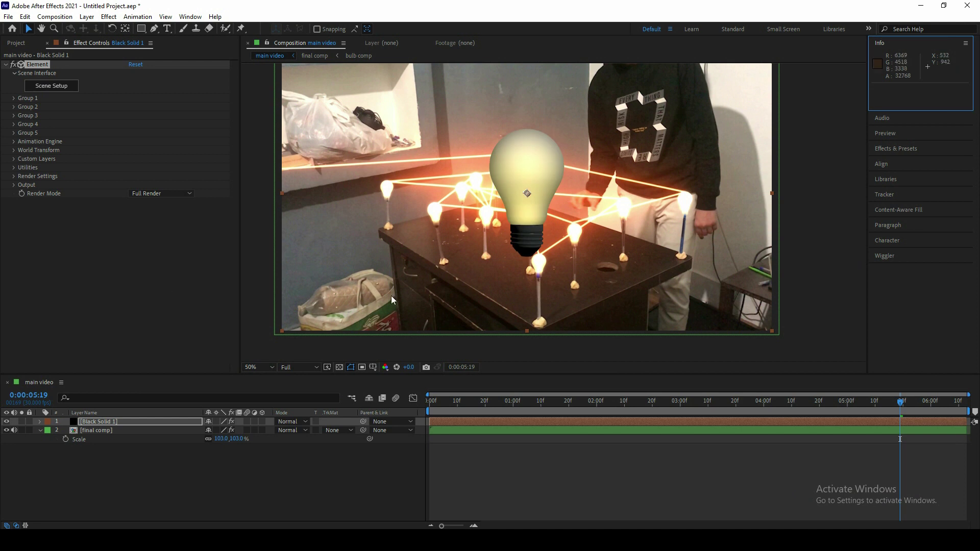
Enable Element's render glow sourced from Luminance, then preview the comp
click(14, 177)
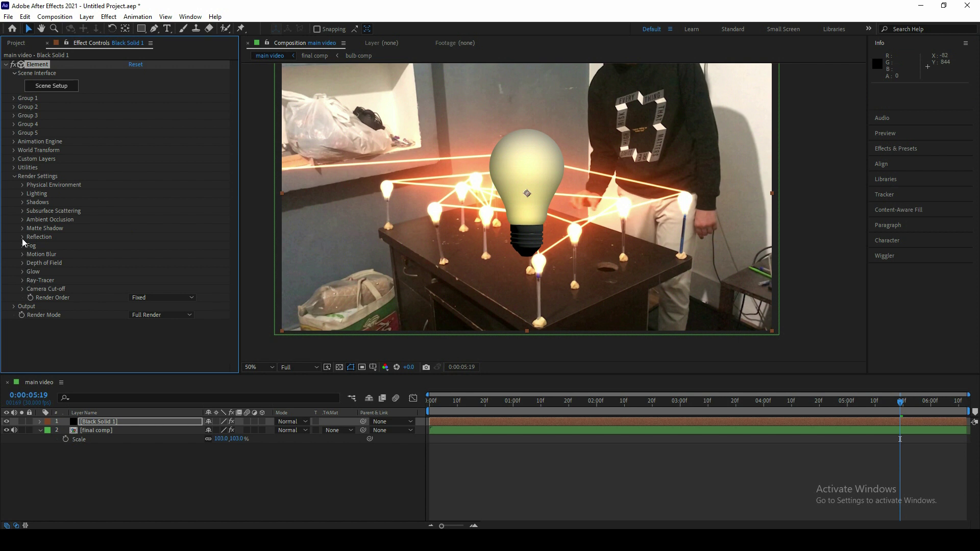
click(23, 272)
click(131, 238)
click(145, 247)
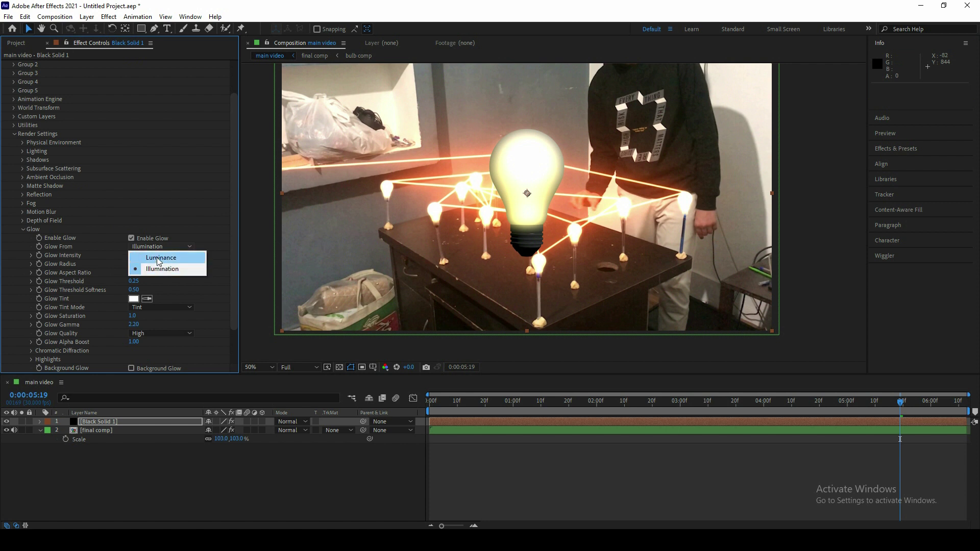
click(159, 260)
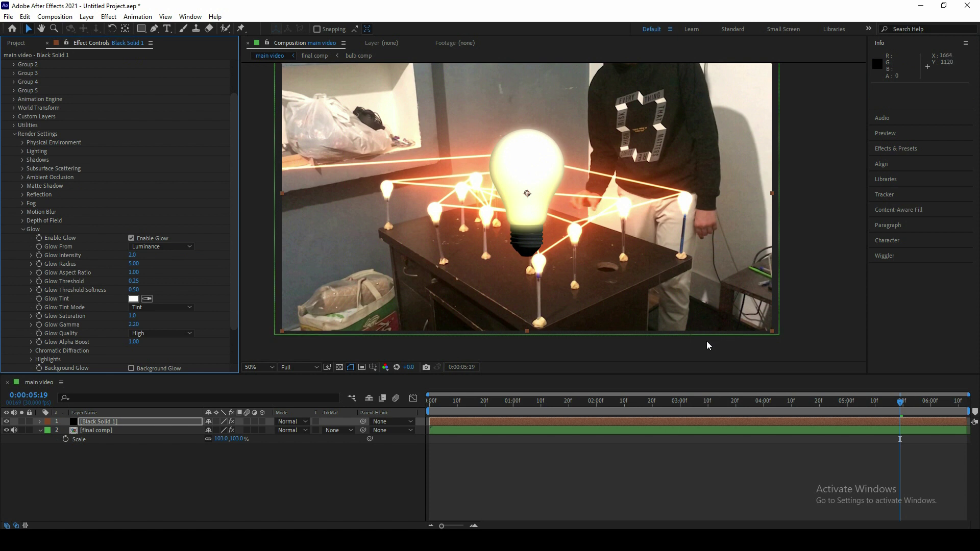
key(space)
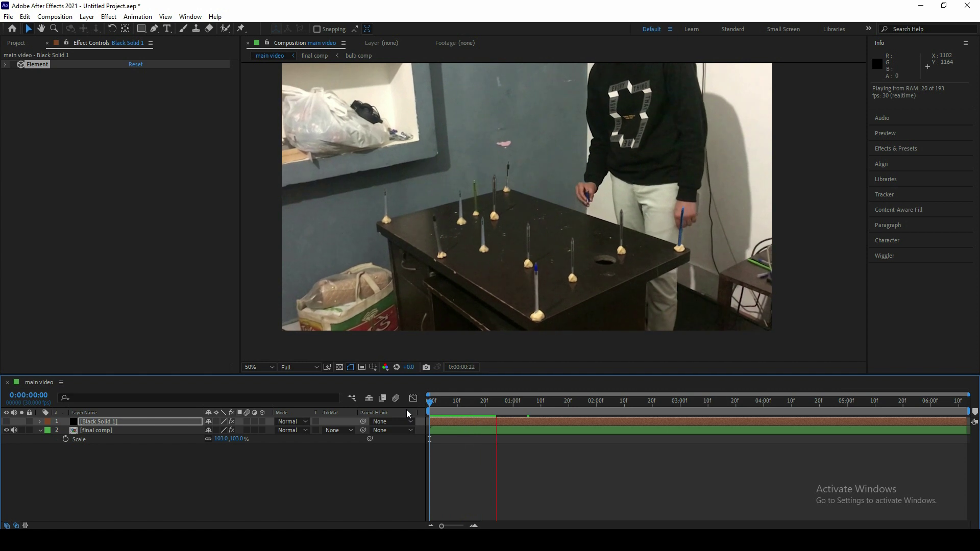